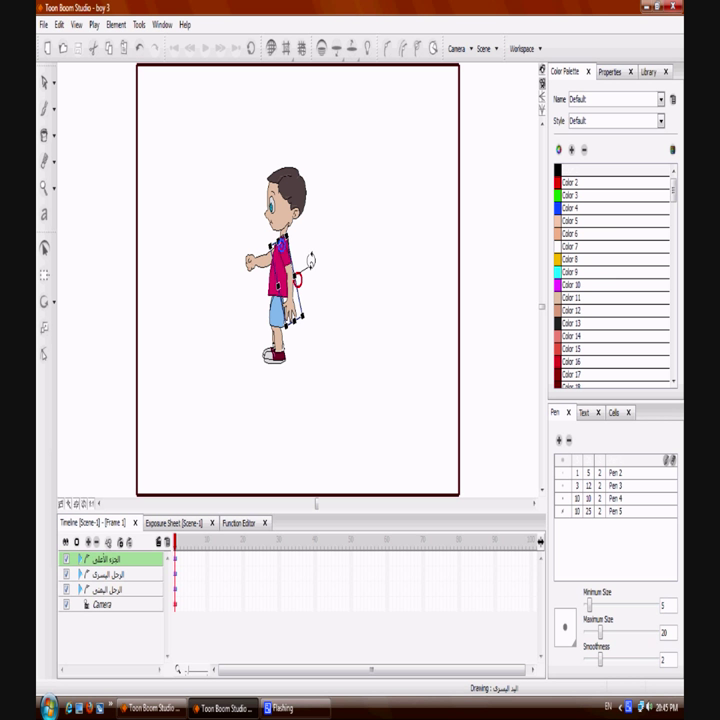
Rotate the front arm (اليد اليمنى) down across the torso and swing it back to its forward pose
click(259, 267)
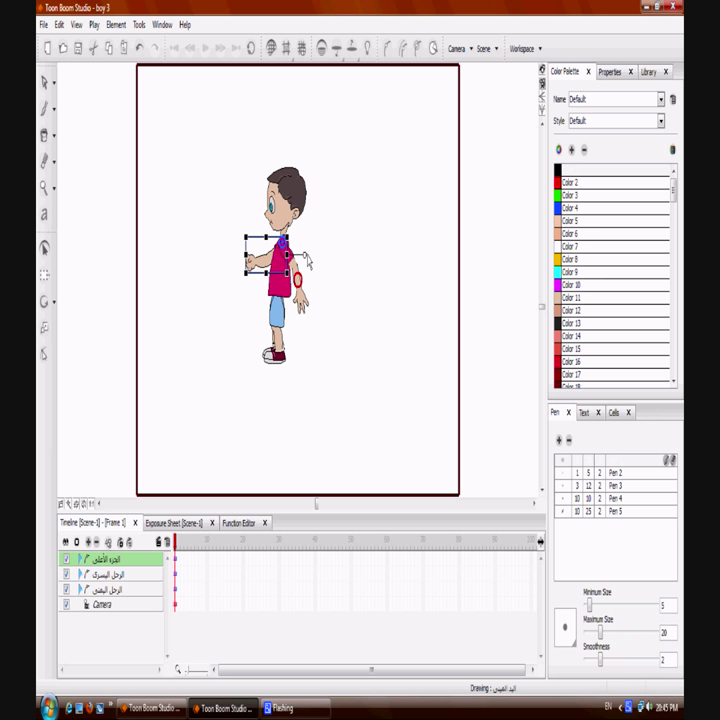
drag(304, 254, 312, 190)
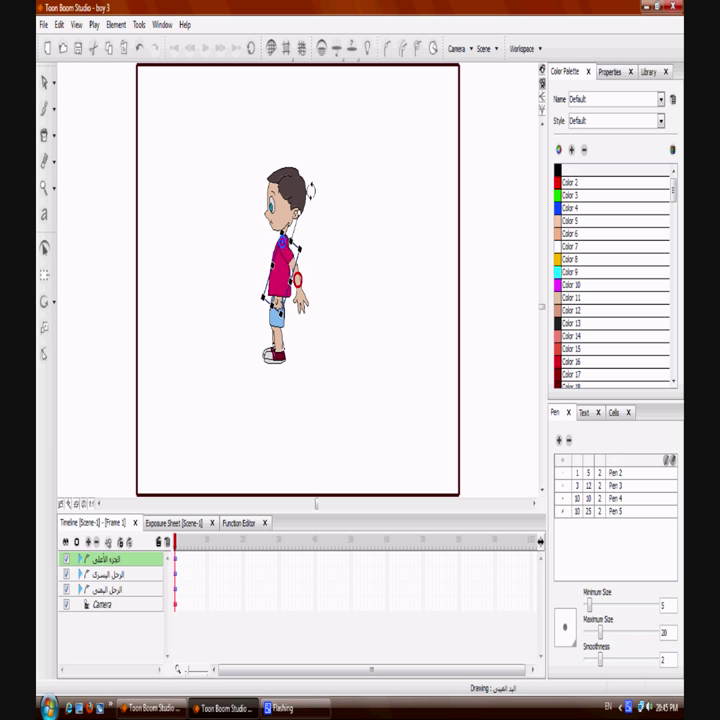
click(280, 268)
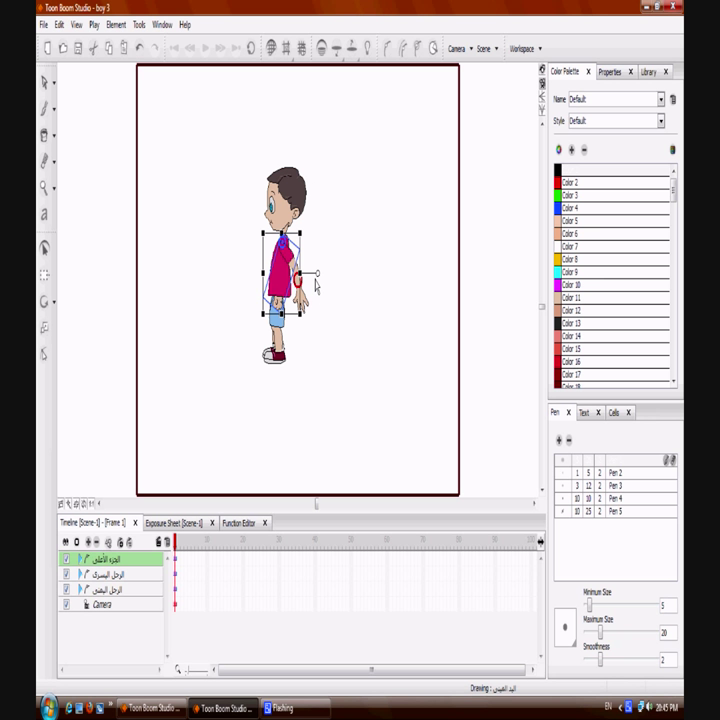
mouse_move(316, 273)
mouse_down()
mouse_move(298, 301)
mouse_move(286, 305)
mouse_up()
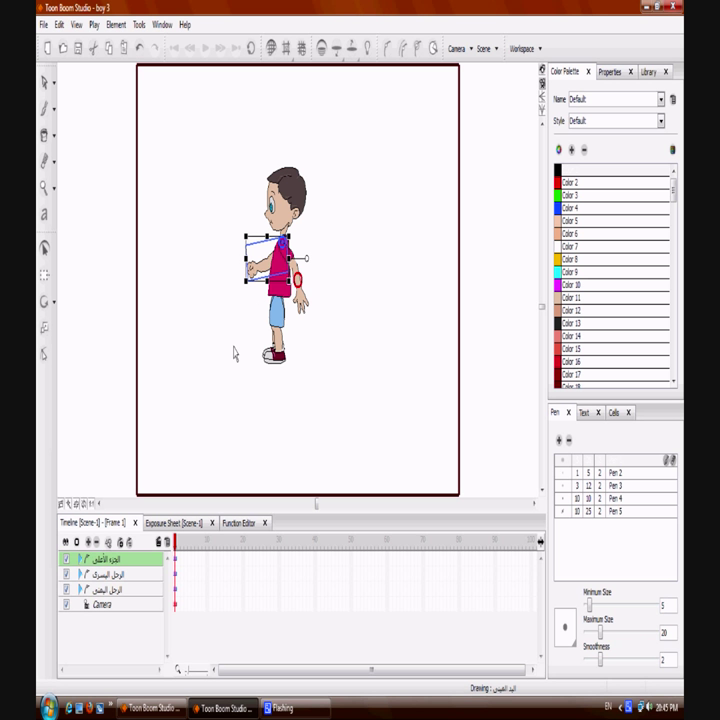
click(210, 445)
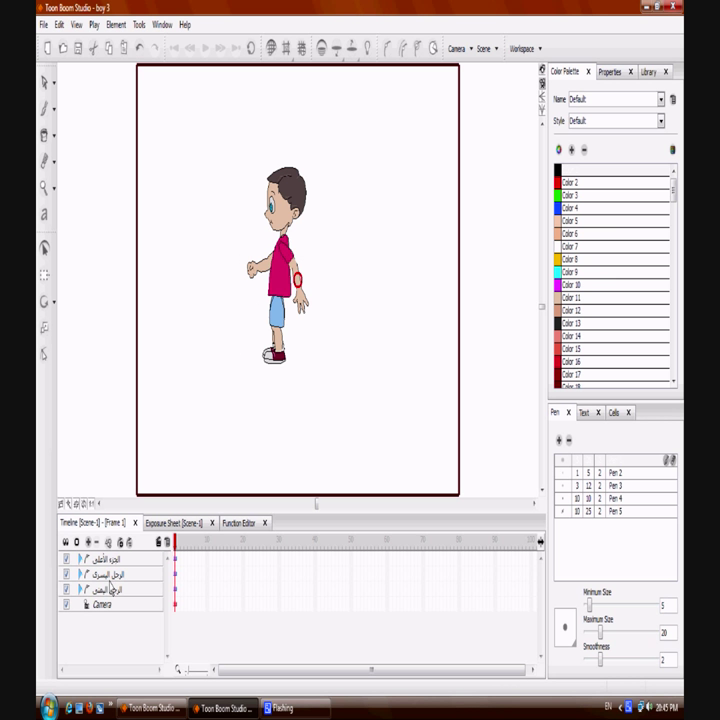
Move the اليد اليمنى layer out of the الجزء الأعلى peg to below the الرجل اليمنى peg, and test the arm's rotation
click(111, 576)
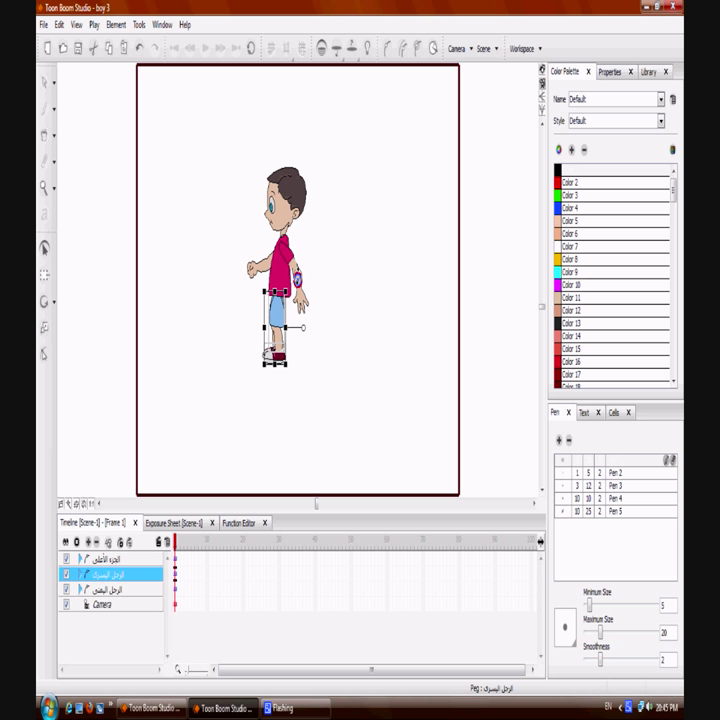
click(81, 559)
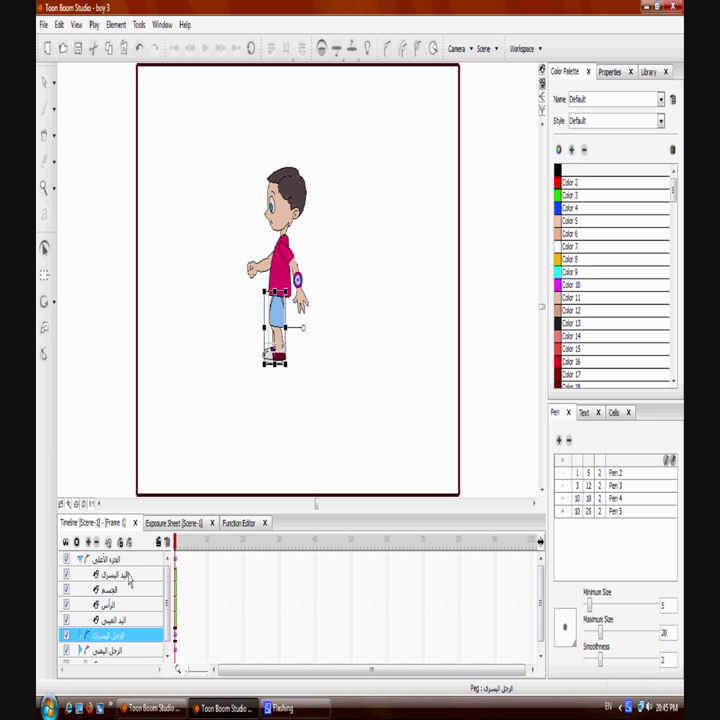
click(118, 620)
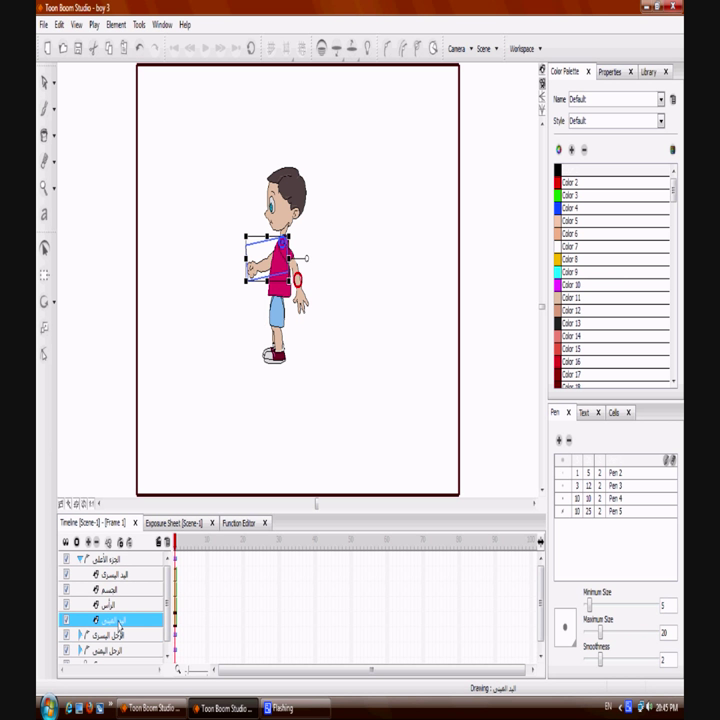
drag(118, 657, 118, 657)
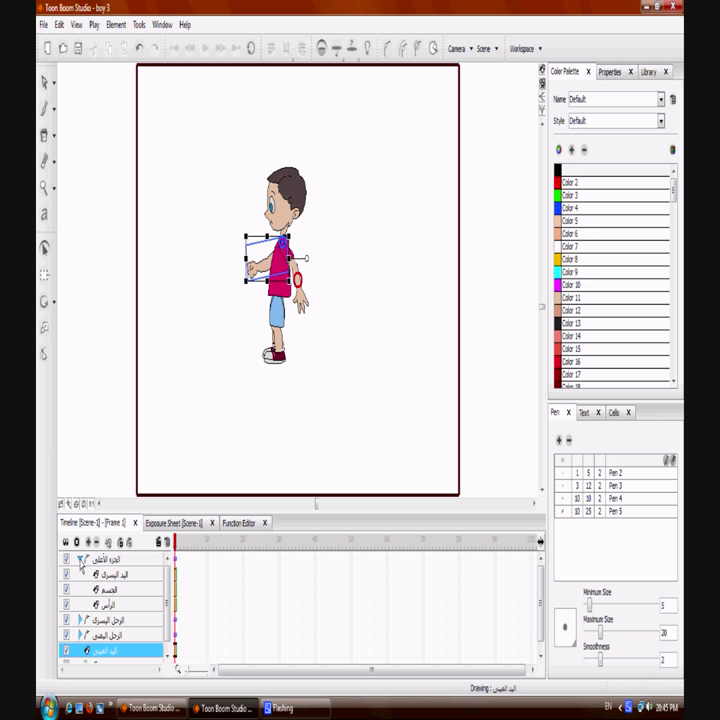
click(80, 560)
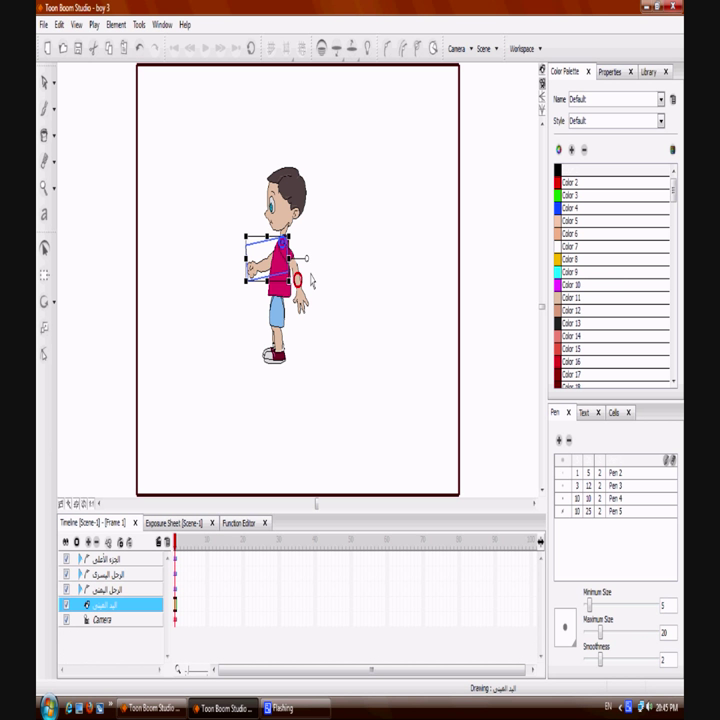
mouse_move(305, 259)
mouse_down()
mouse_move(303, 225)
mouse_move(246, 238)
mouse_up()
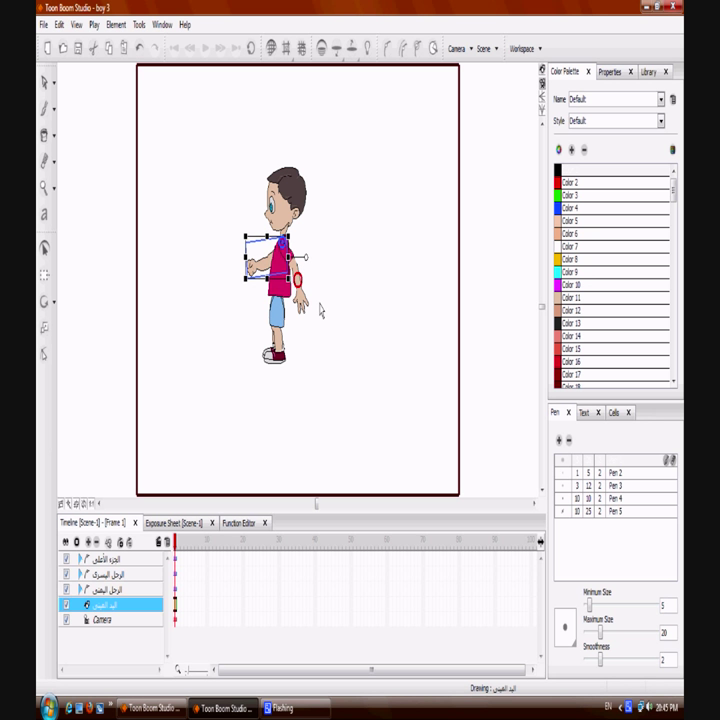
click(326, 382)
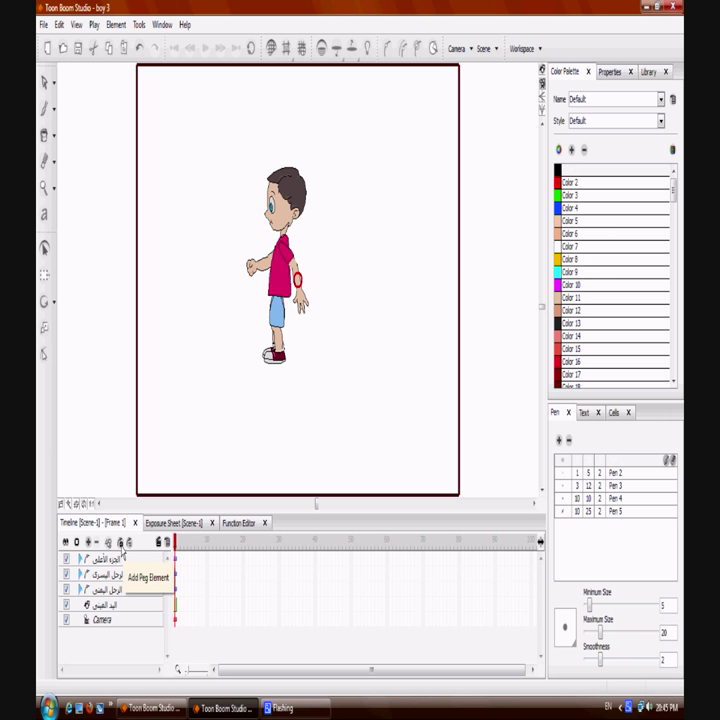
Add a new peg element to the timeline and name it Boy
click(120, 542)
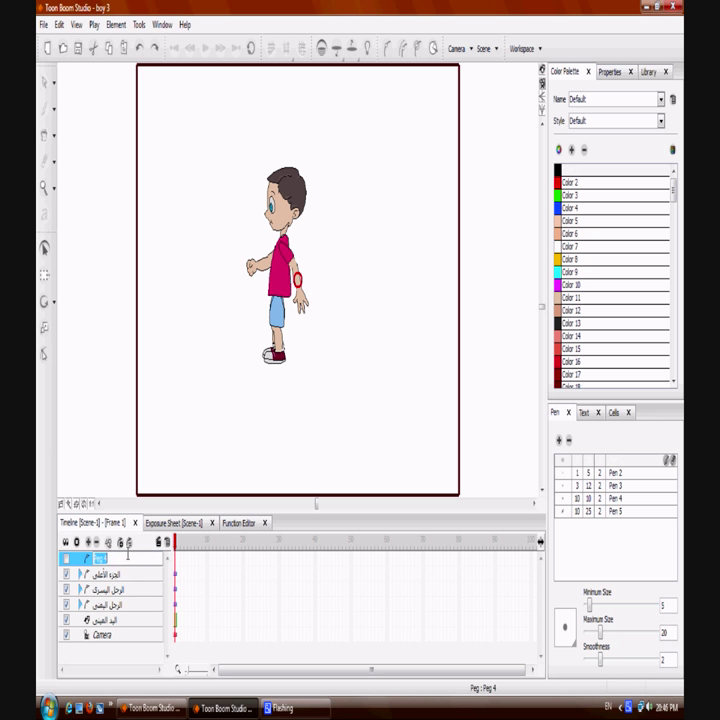
text(Boi)
key(Return)
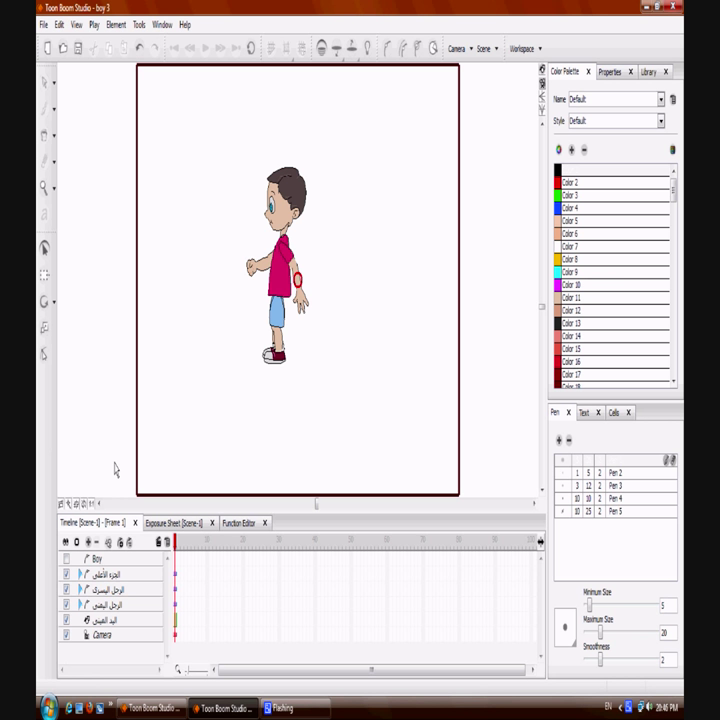
Parent the upper-body peg, both leg pegs and the اليد اليمنى layer to the Boy peg, and shift the whole character down and to the right
click(99, 562)
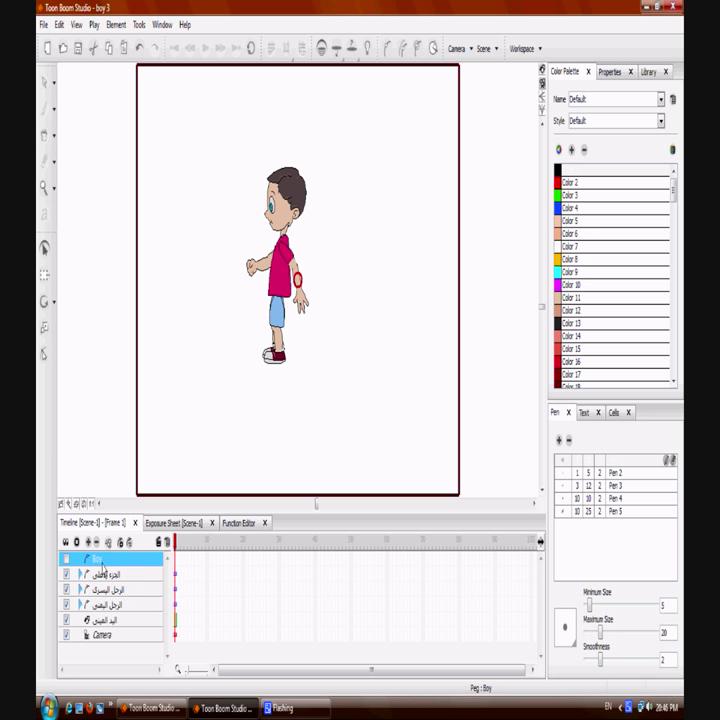
click(106, 574)
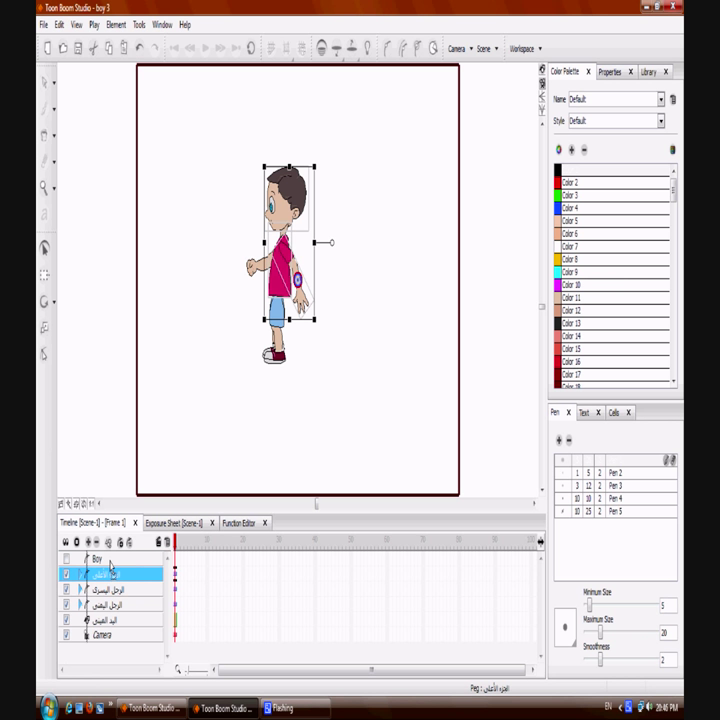
mouse_move(111, 562)
mouse_down()
mouse_move(108, 591)
mouse_move(109, 562)
mouse_move(103, 563)
mouse_up()
click(102, 604)
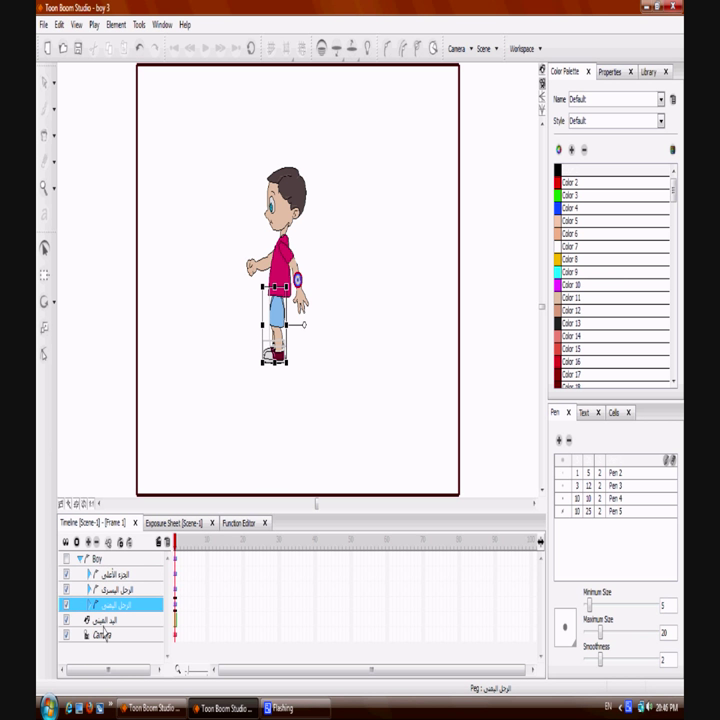
drag(103, 624, 84, 560)
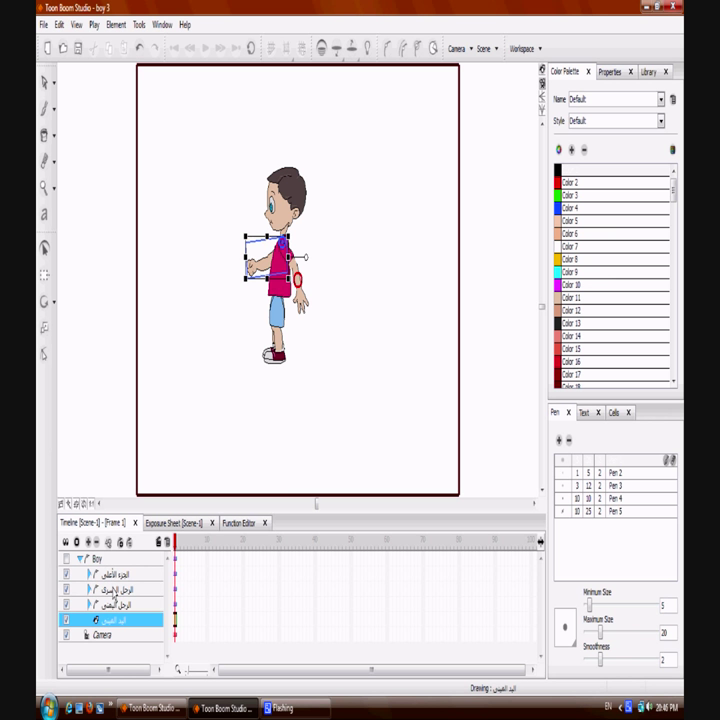
click(82, 561)
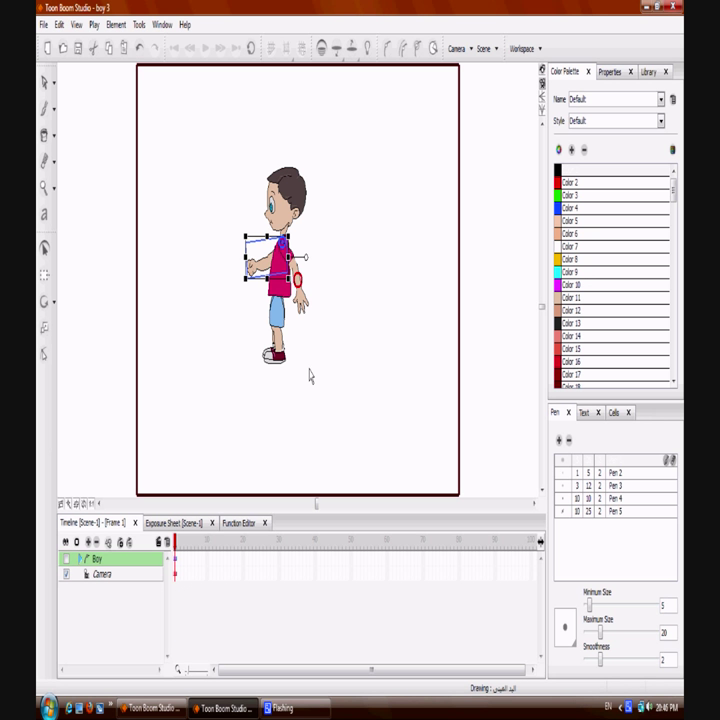
click(96, 559)
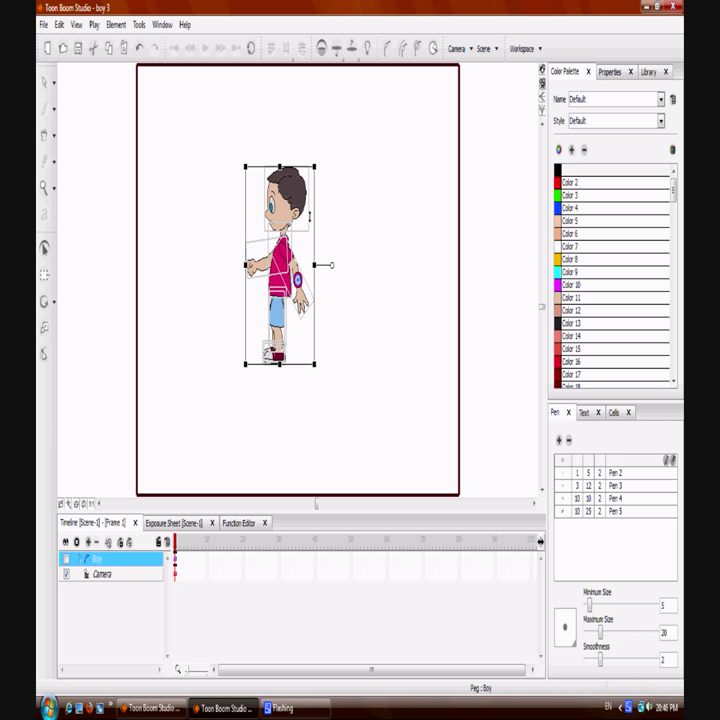
drag(284, 271, 303, 313)
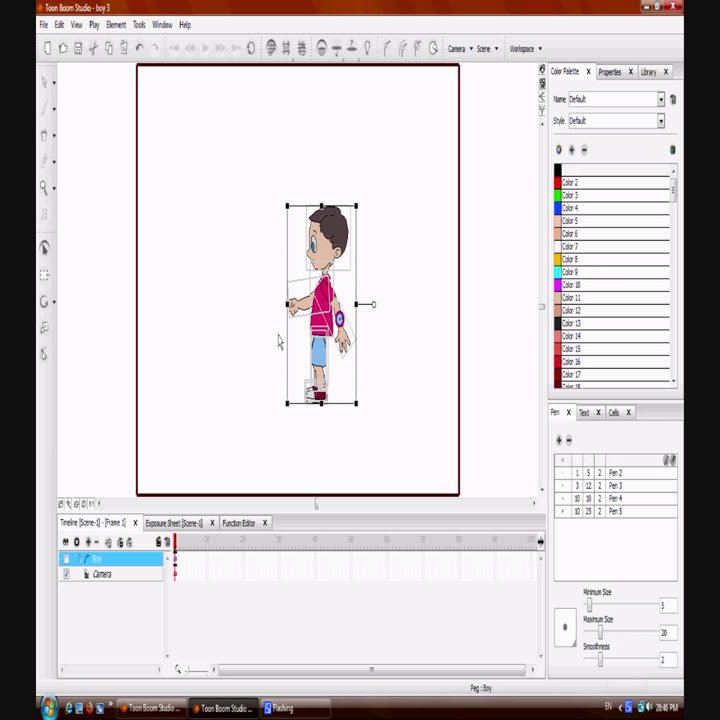
Extend the exposure of the Boy peg's children to frame 40
click(315, 563)
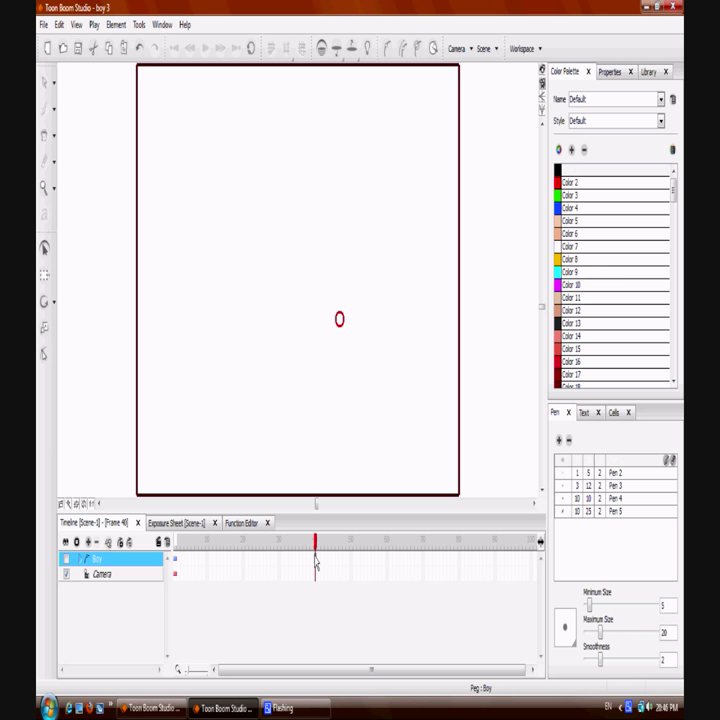
right_click(315, 563)
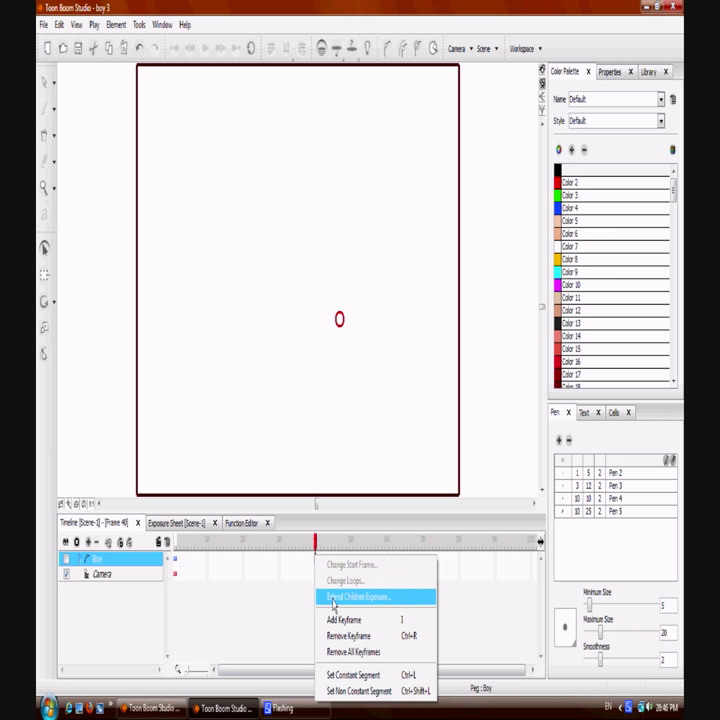
click(333, 598)
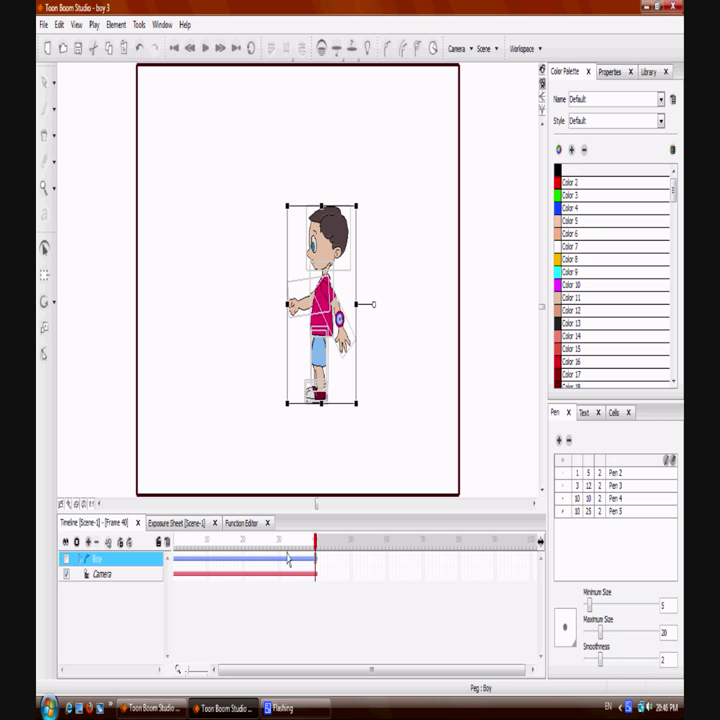
Expand the Boy peg, enlarge the timeline, and add frame 1 keyframes to الرجل اليسرى, الرجل اليمنى and اليد اليمنى
click(83, 562)
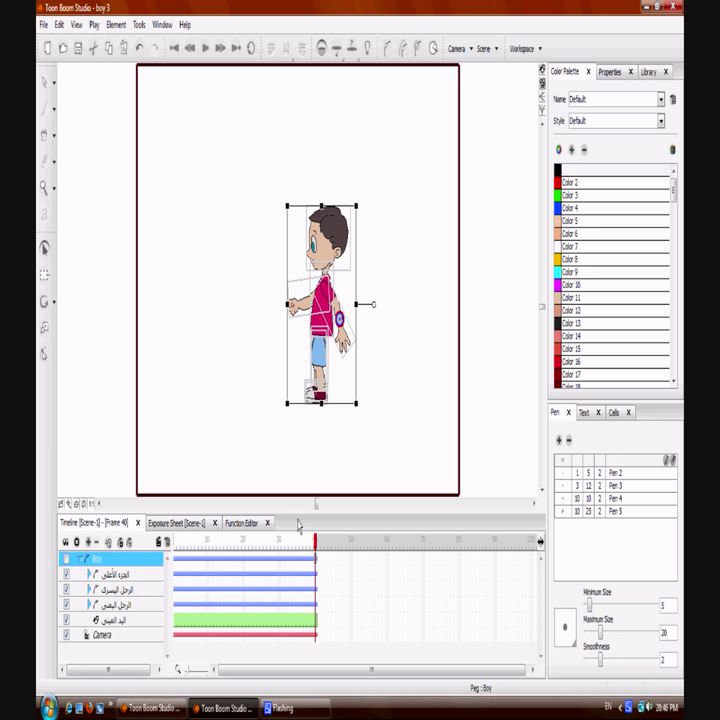
drag(297, 512, 292, 446)
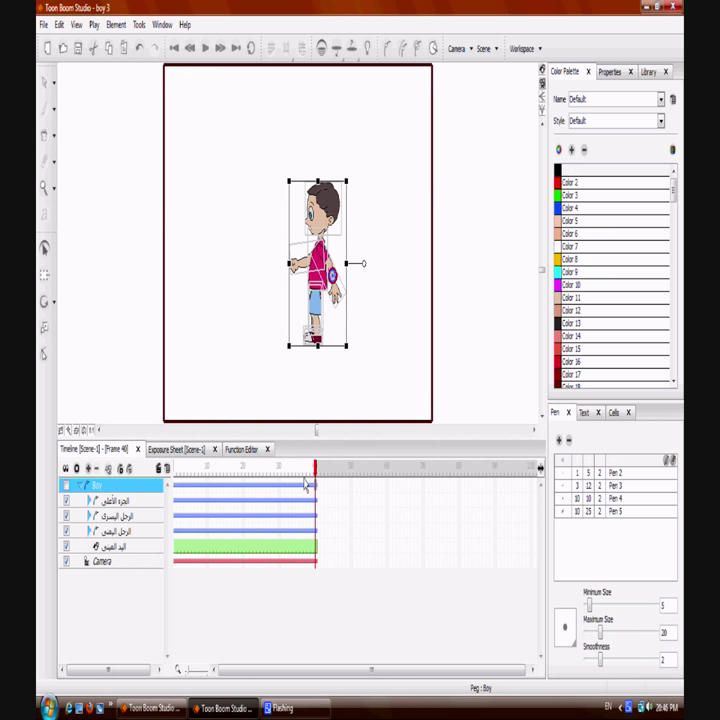
click(175, 522)
right_click(175, 522)
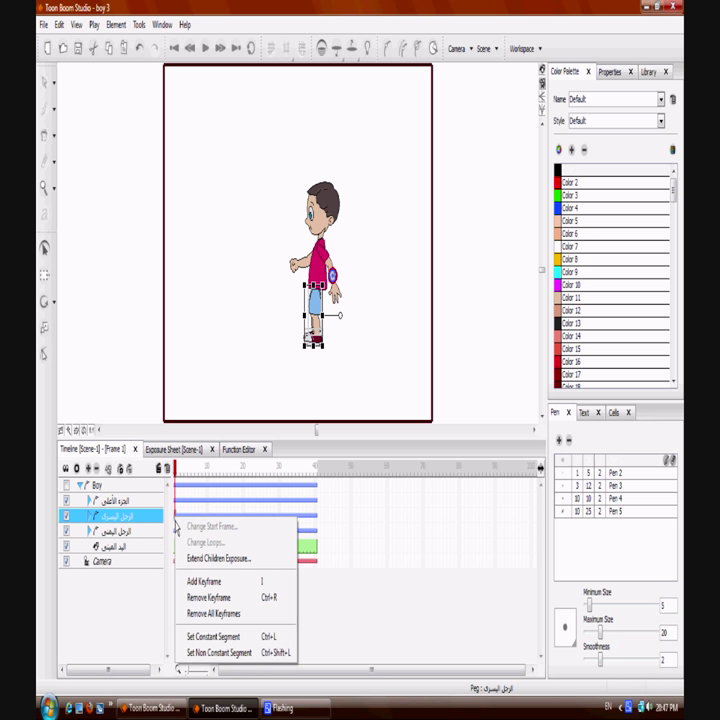
click(249, 581)
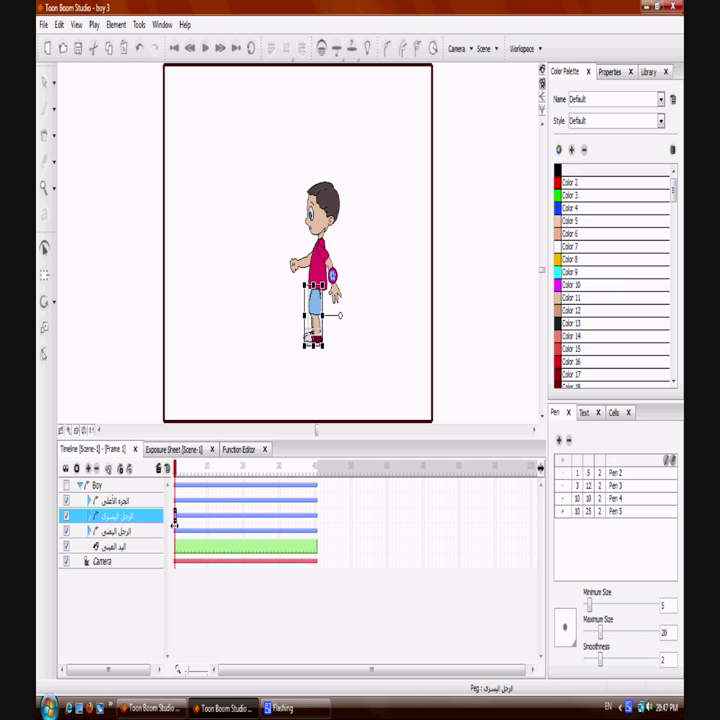
right_click(177, 535)
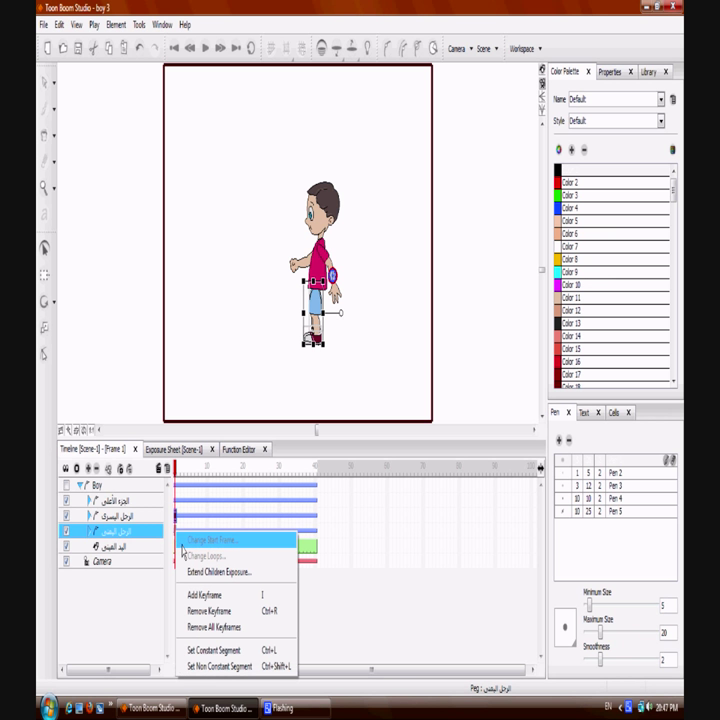
click(219, 596)
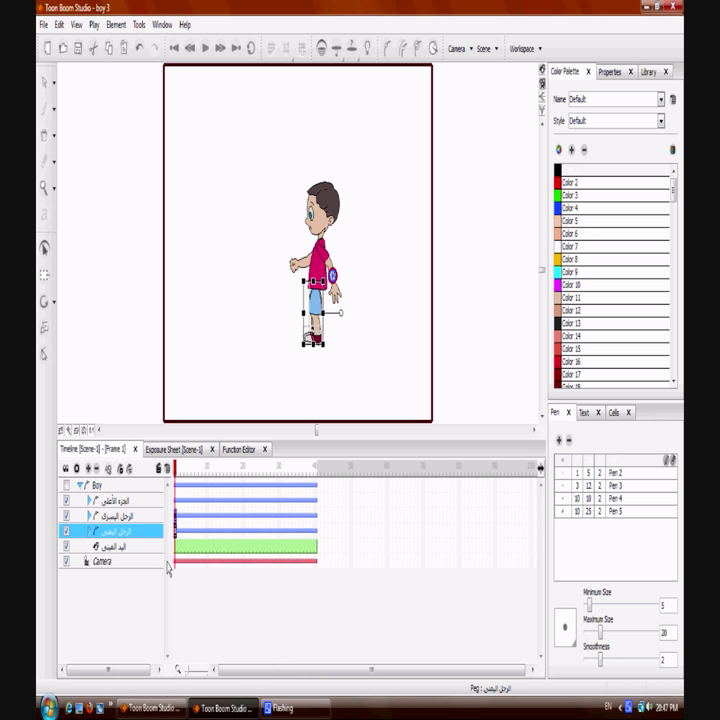
right_click(177, 546)
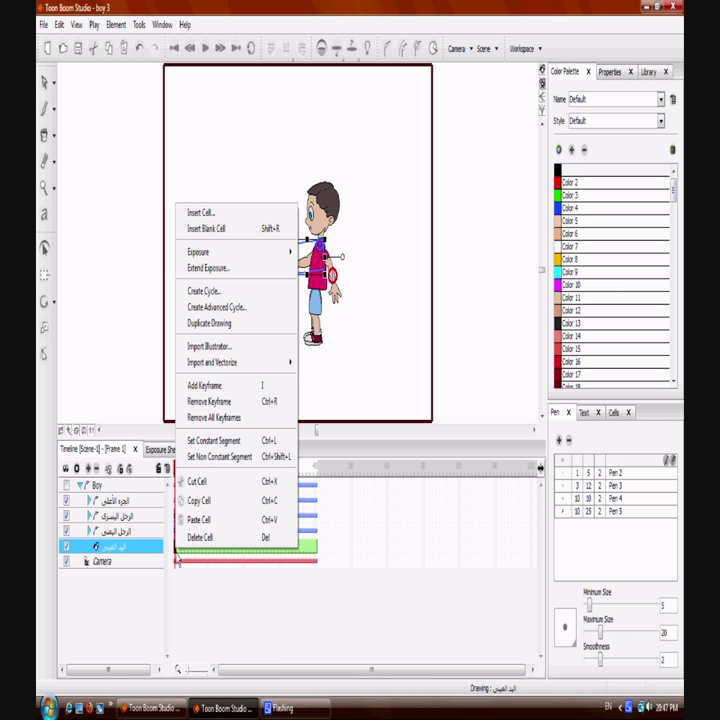
click(217, 386)
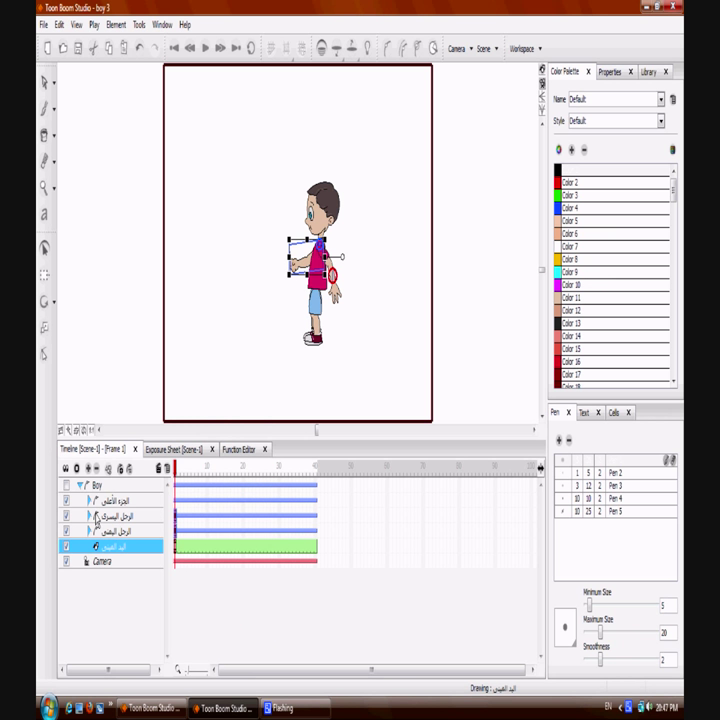
Expand the الجزء الأعلى peg and add frame 1 keyframes to the اليد اليسرى and الرأس layers
click(90, 500)
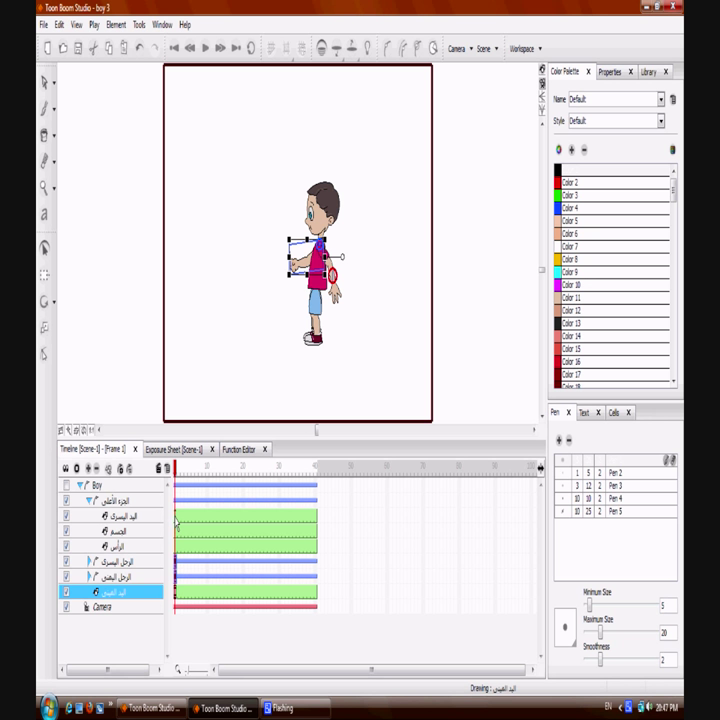
key(period)
key(period)
key(period)
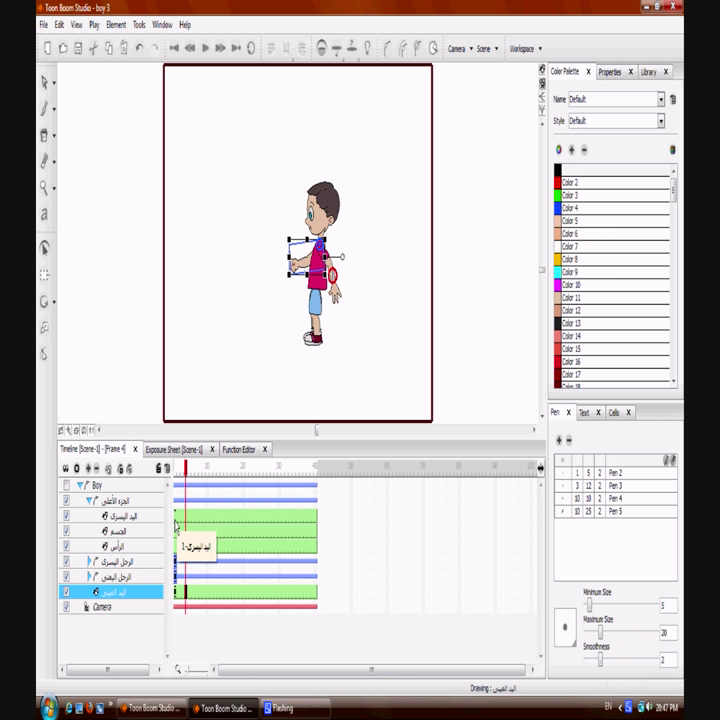
click(176, 522)
right_click(176, 520)
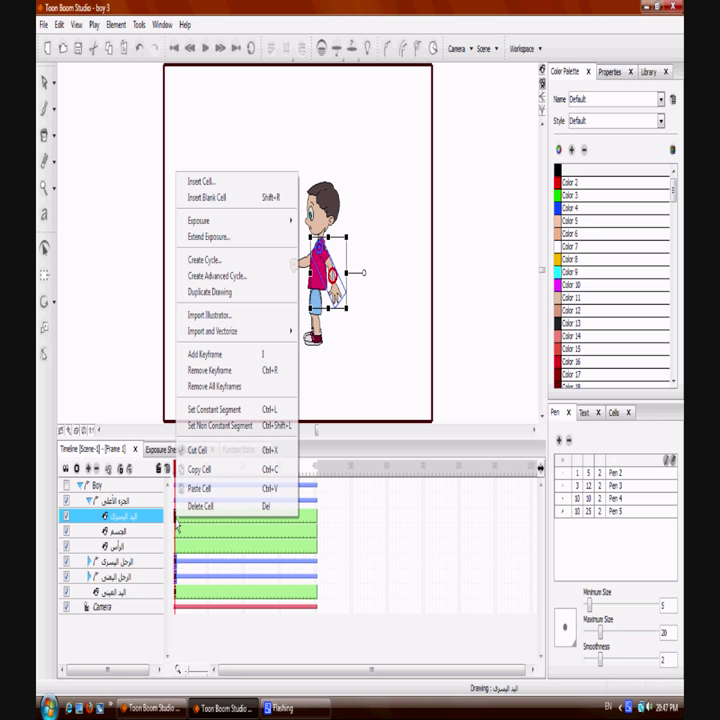
click(233, 371)
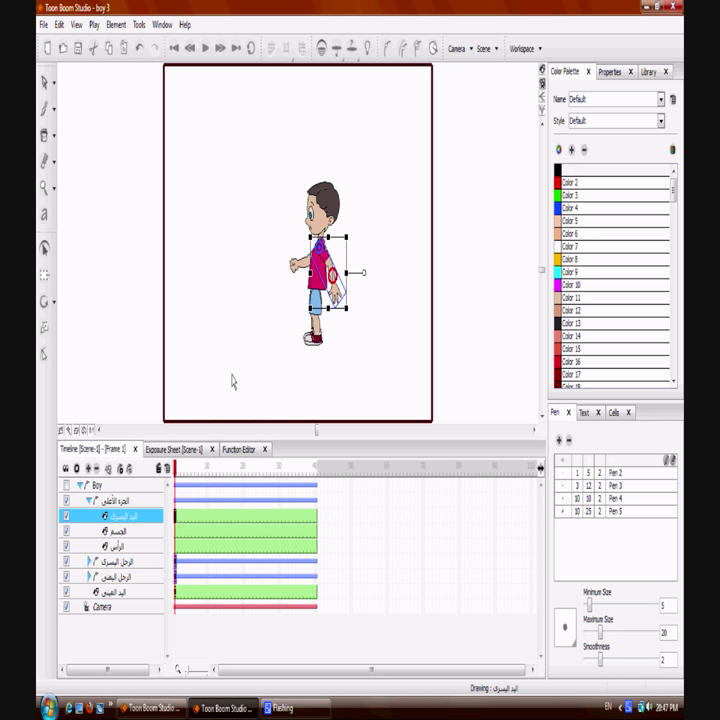
click(182, 517)
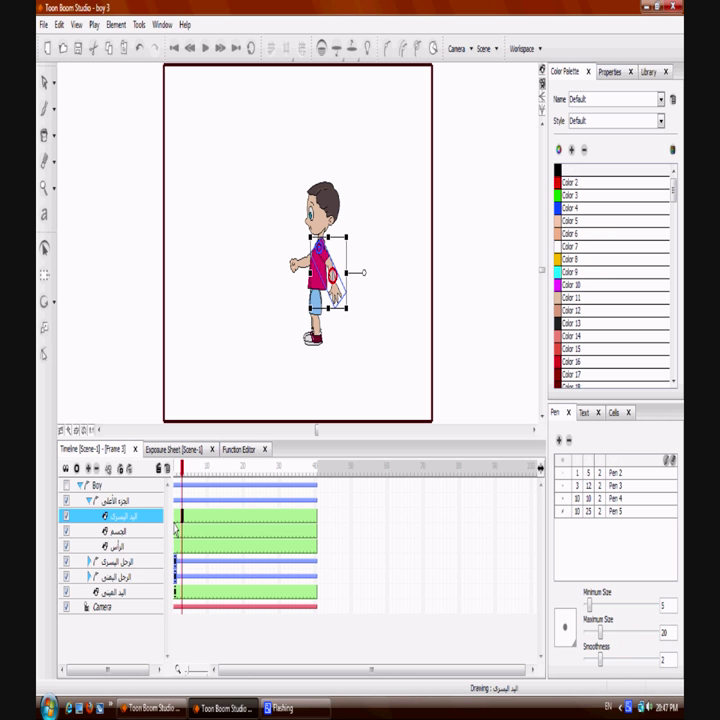
right_click(176, 524)
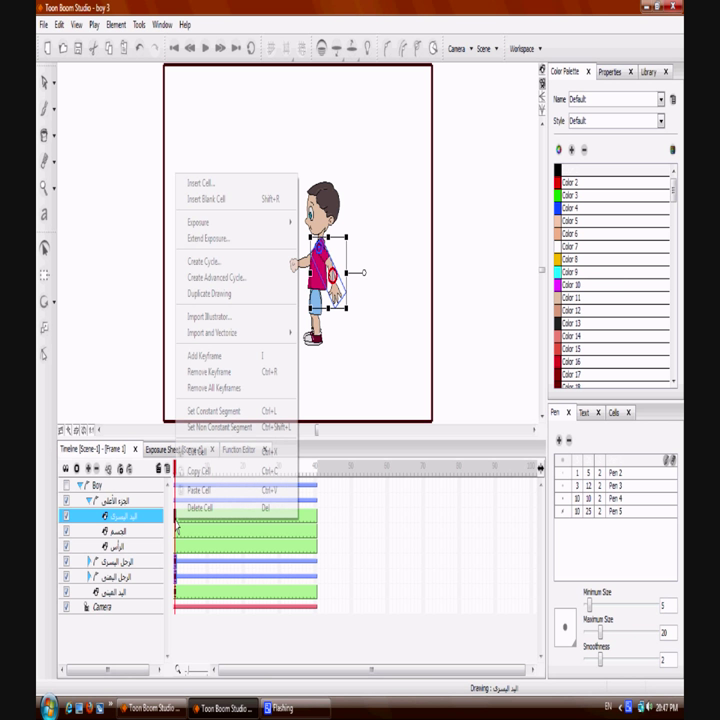
click(238, 358)
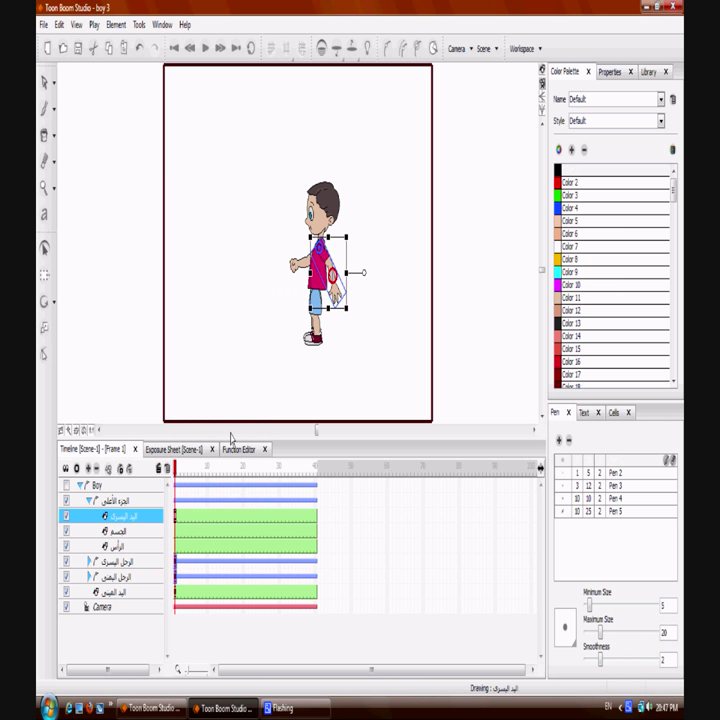
right_click(176, 549)
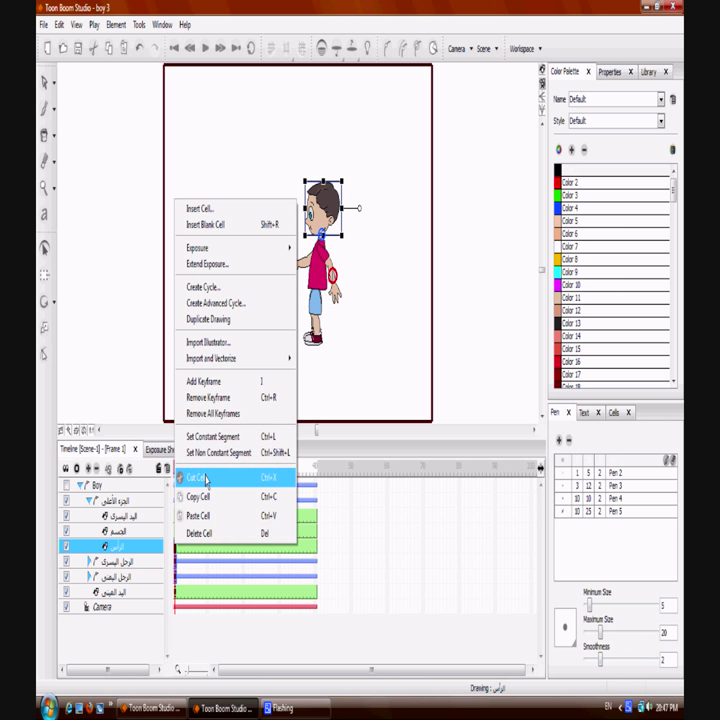
click(214, 383)
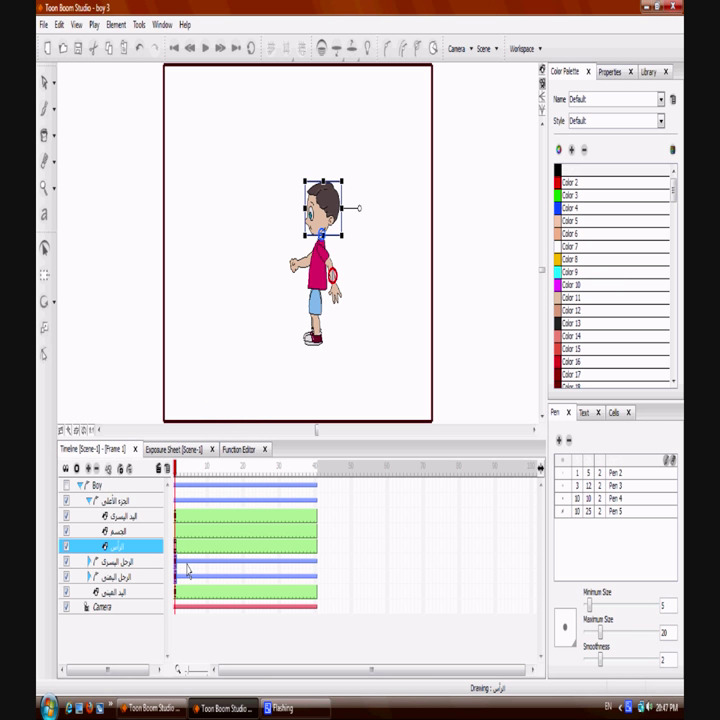
At frame 10, tilt the الرأس layer slightly backward with the Rotate tool
drag(178, 478, 208, 478)
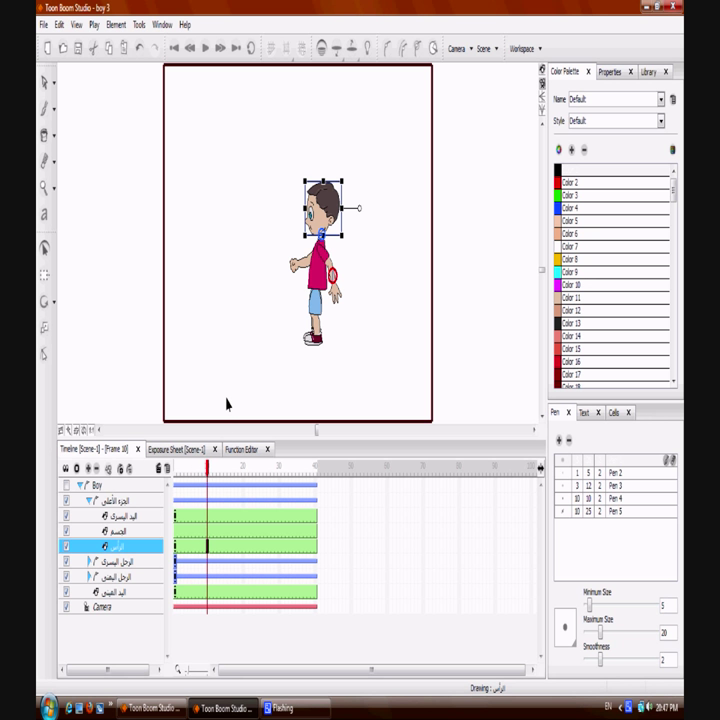
click(44, 300)
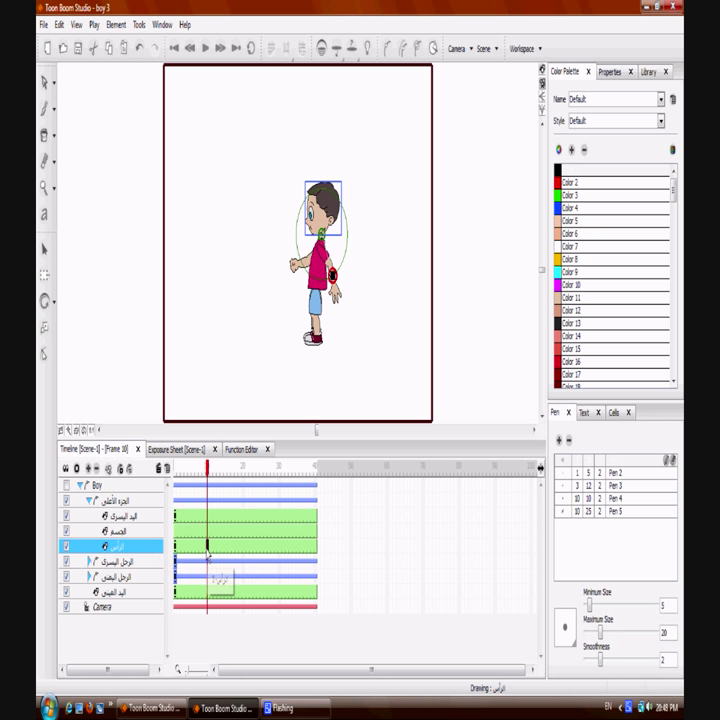
drag(333, 275, 328, 277)
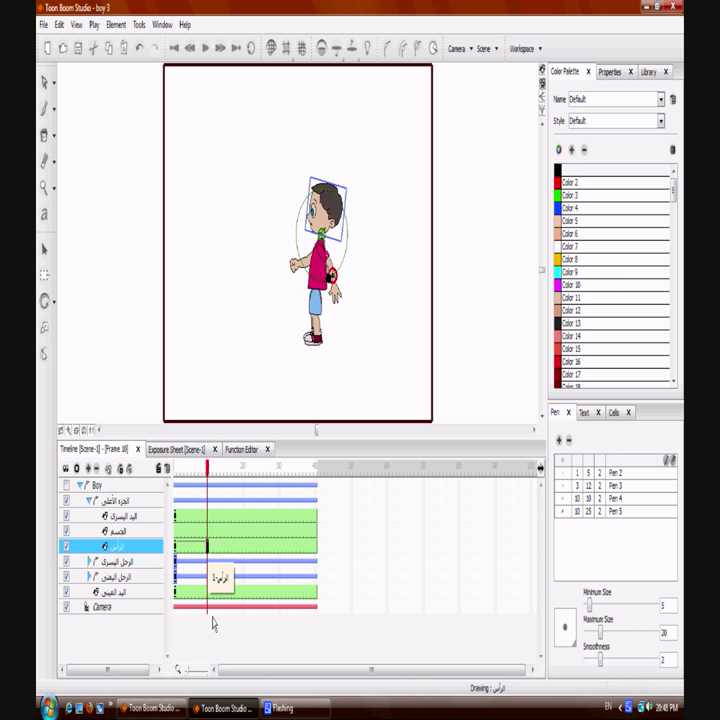
At frame 10, rotate the الرجل اليسرى peg backward and the الرجل اليمنى peg forward into a stride
click(209, 564)
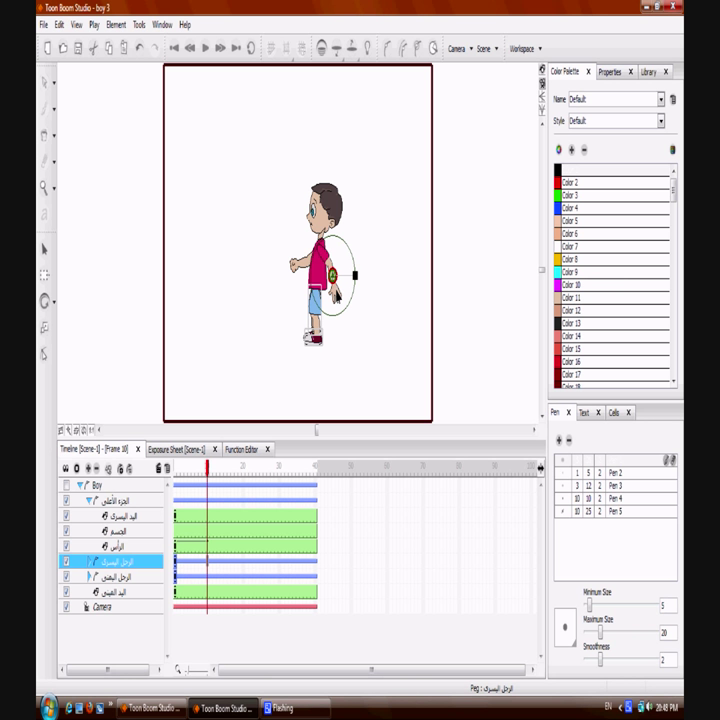
mouse_move(333, 276)
mouse_down()
mouse_move(320, 301)
mouse_move(315, 297)
mouse_move(335, 278)
mouse_move(338, 312)
mouse_up()
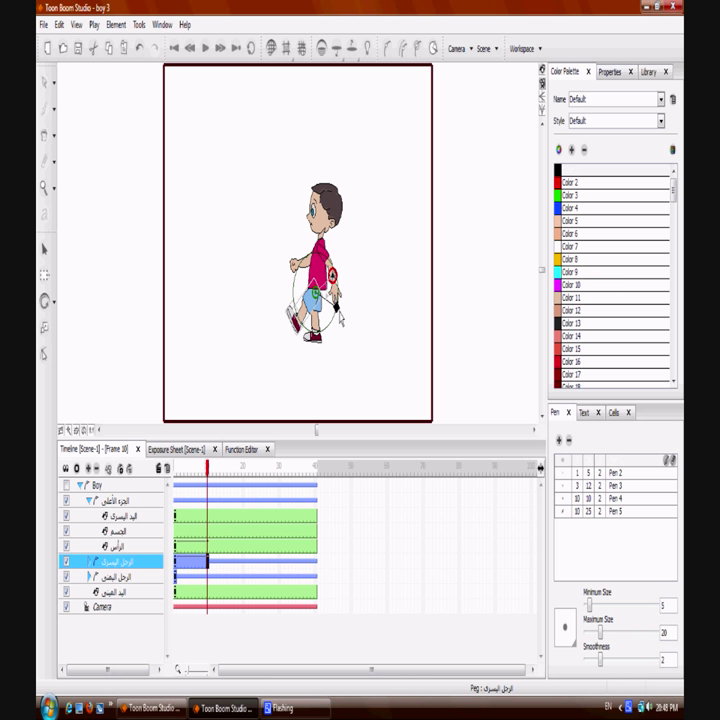
drag(336, 300, 326, 254)
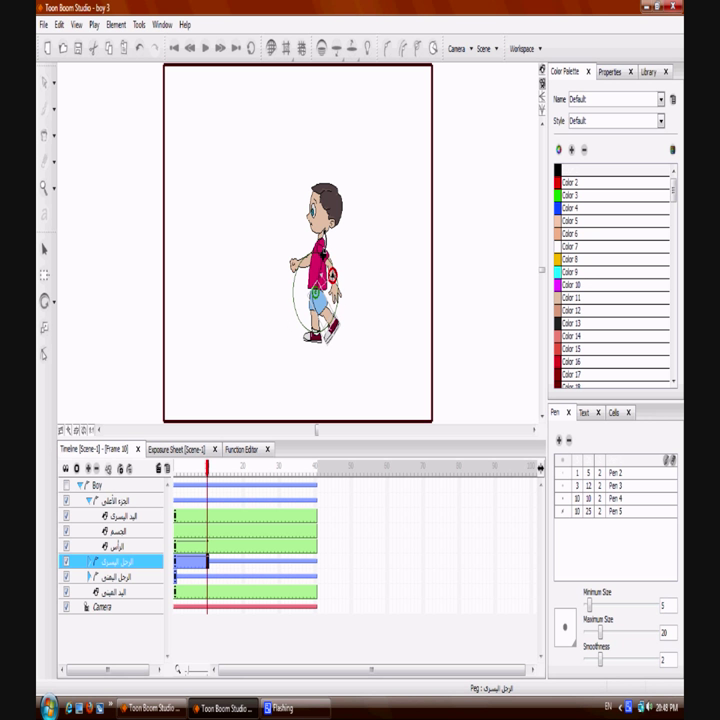
click(209, 580)
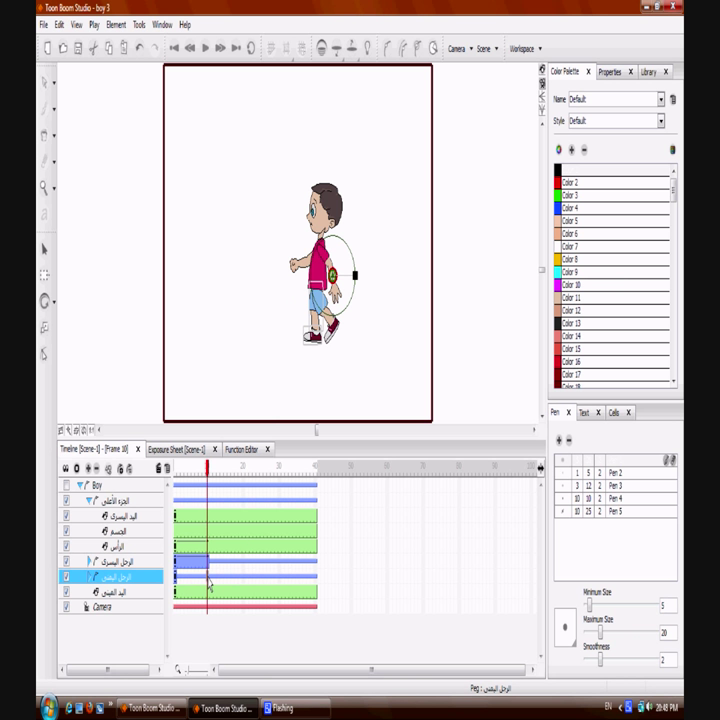
drag(334, 275, 335, 308)
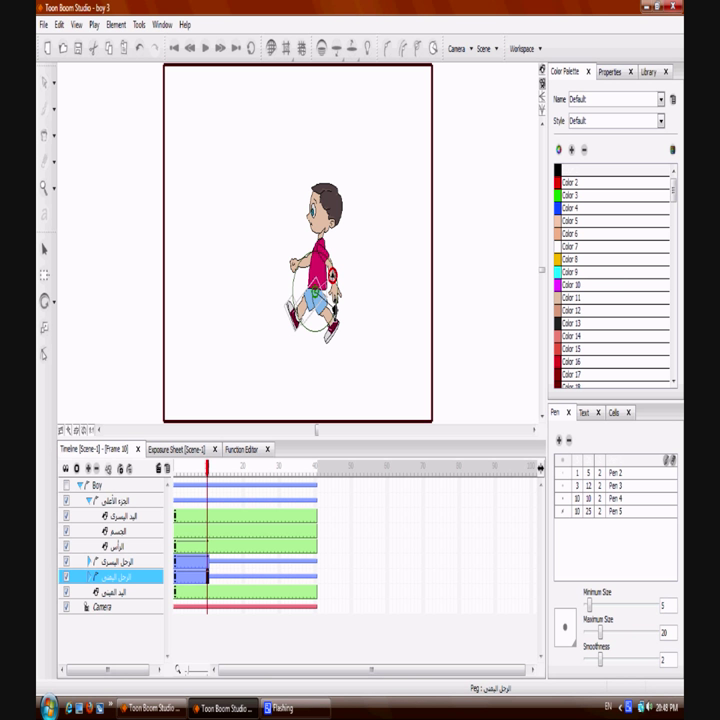
At frame 10, swing اليد اليمنى back behind the torso and اليد اليسرى forward in front of the body
click(407, 352)
key(2)
key(2)
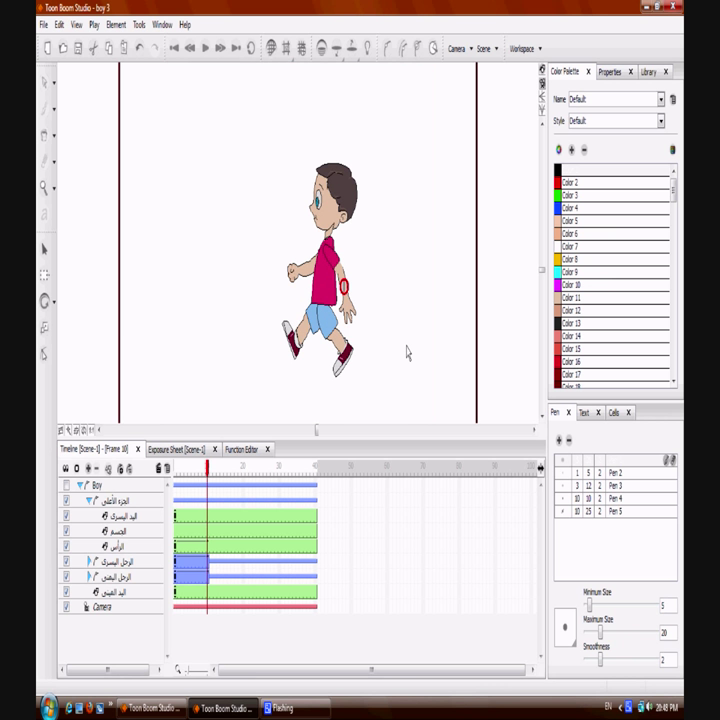
click(319, 338)
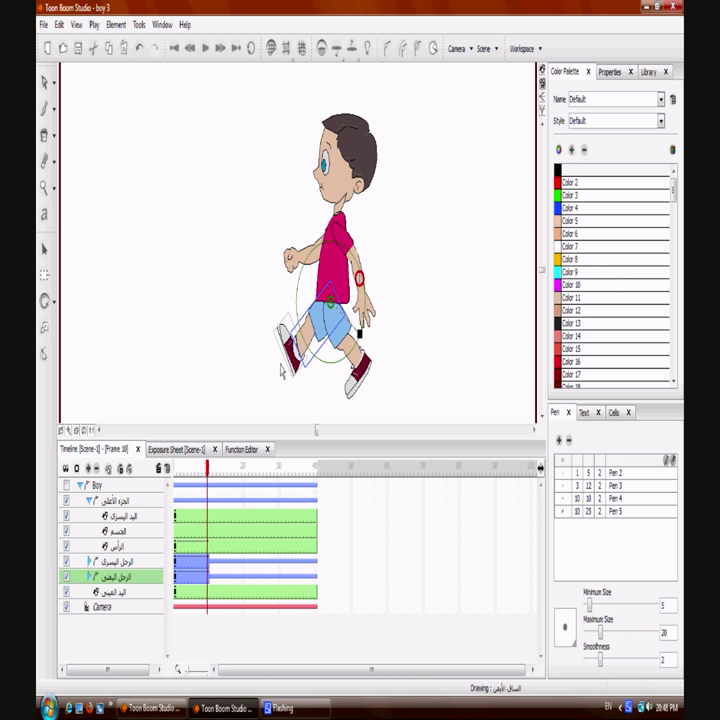
click(208, 594)
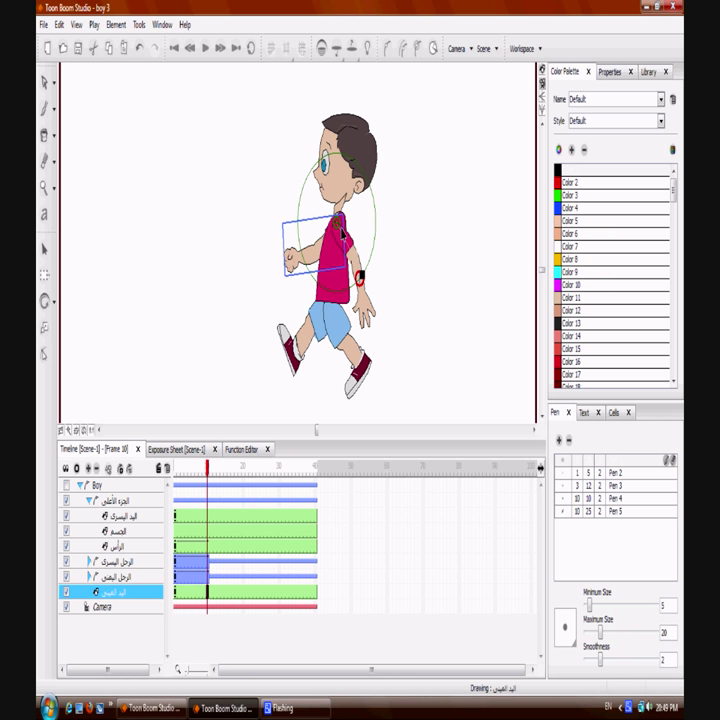
drag(360, 275, 372, 204)
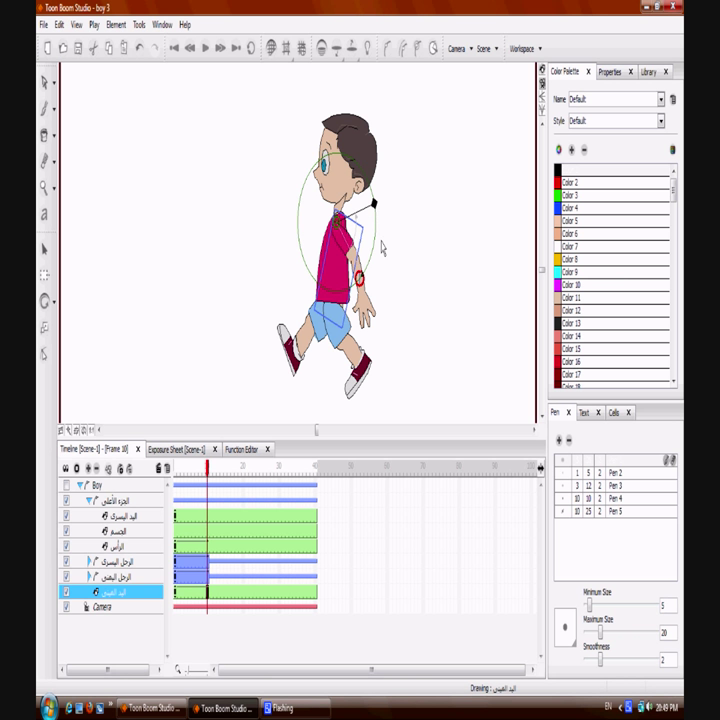
click(207, 518)
drag(371, 240, 334, 292)
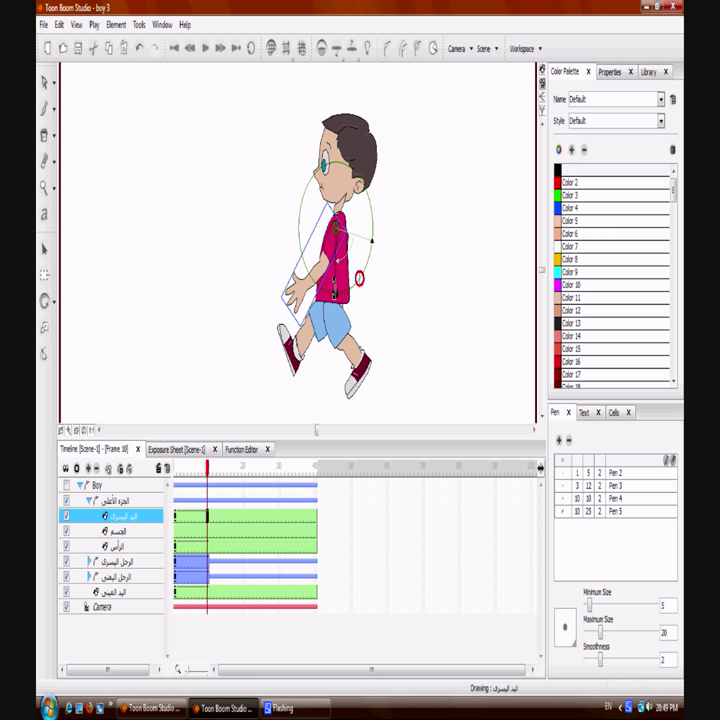
click(393, 293)
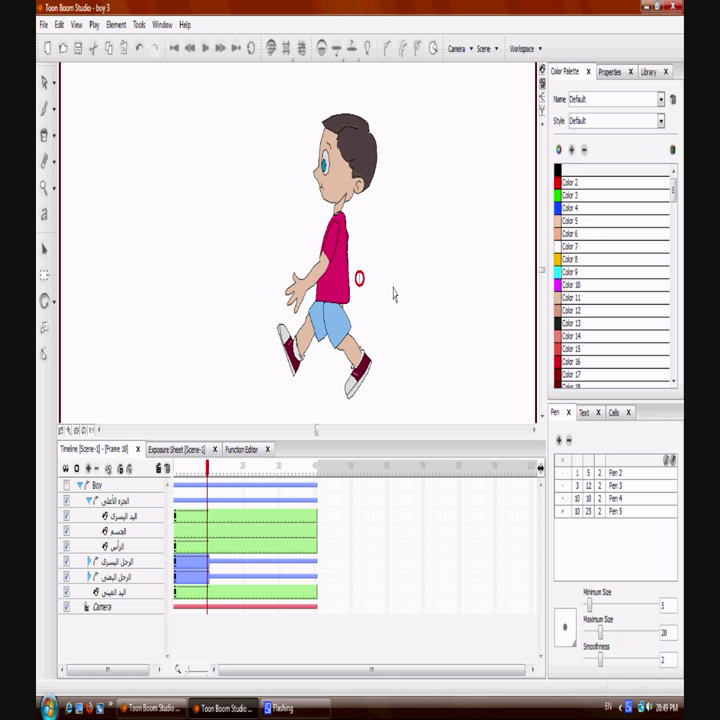
At frame 20, rotate اليد اليسرى back beside the body and tilt الرأس forward to an upright position
drag(211, 470, 244, 482)
click(242, 517)
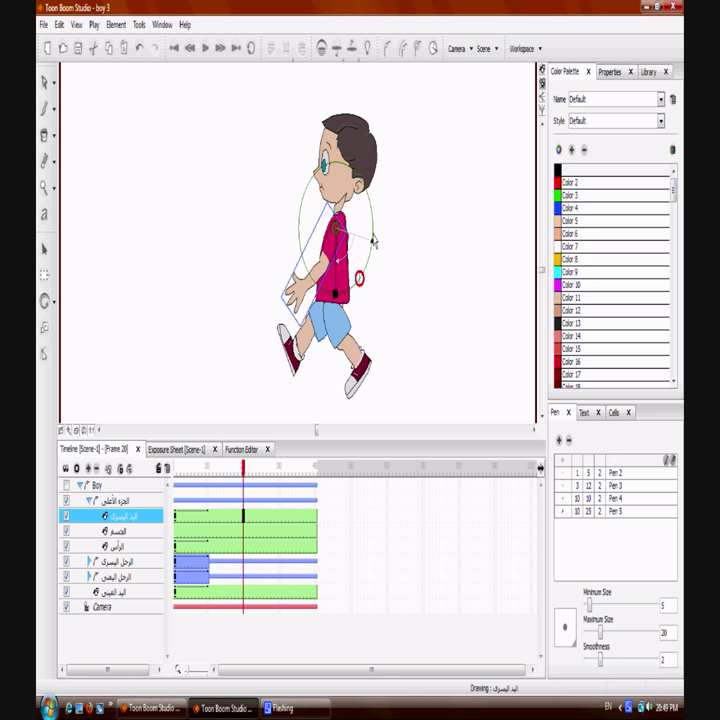
drag(335, 294, 366, 265)
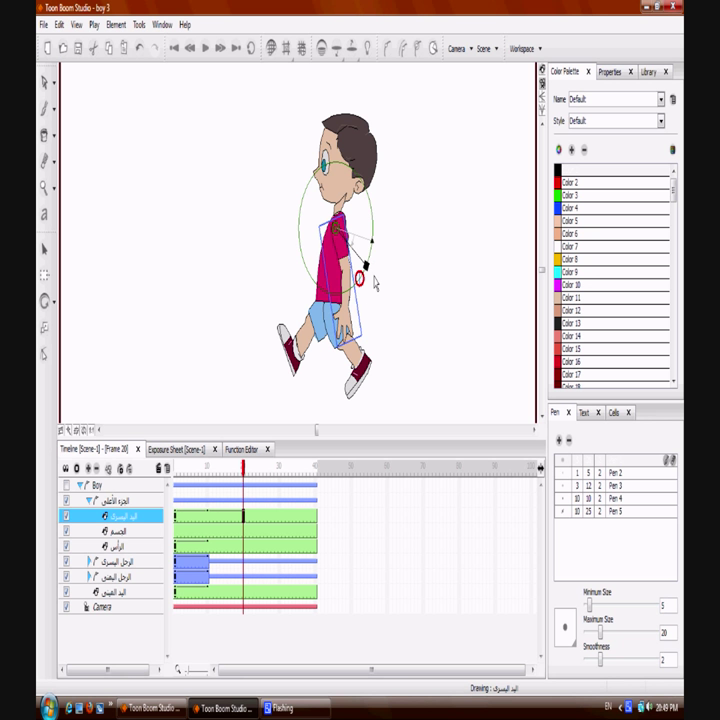
click(243, 548)
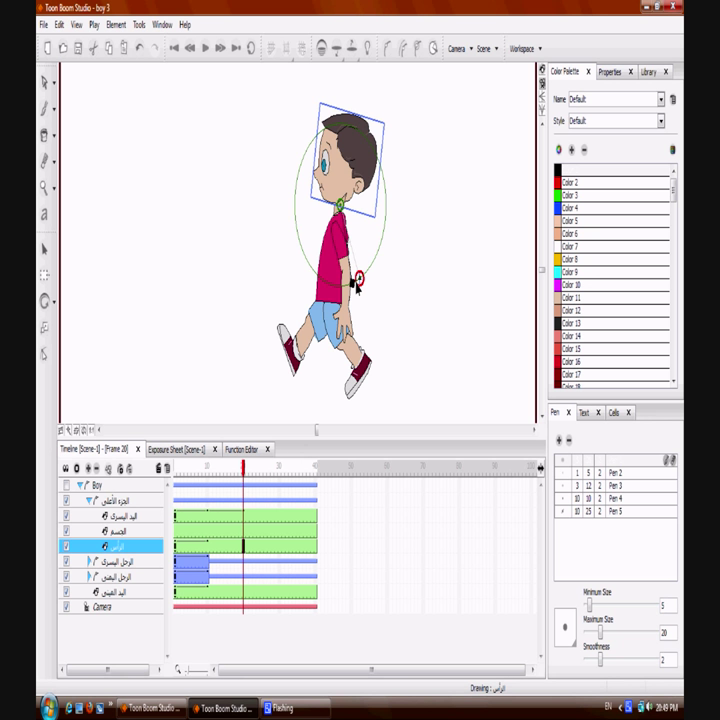
drag(357, 283, 357, 273)
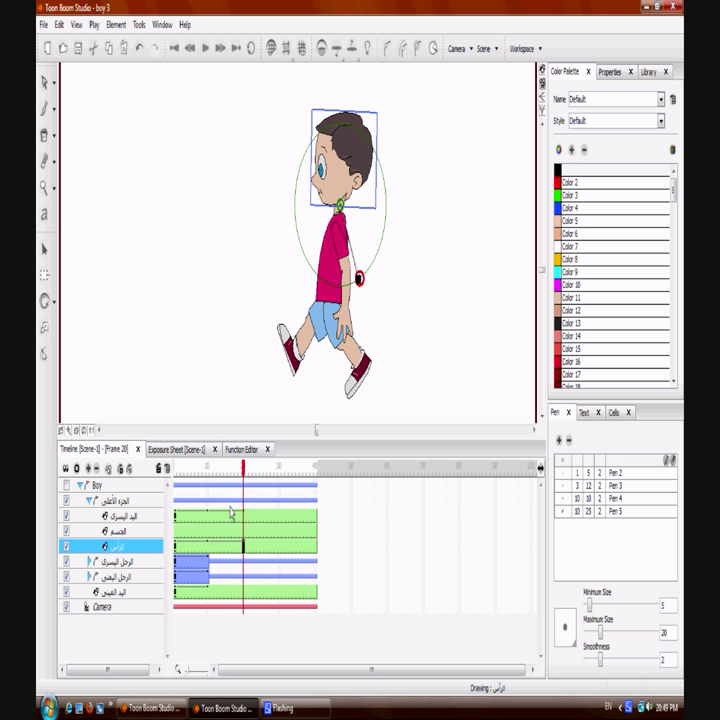
At frame 20, reverse the stride with الرجل اليسرى forward and الرجل اليمنى backward, and swing اليد اليمنى forward
click(287, 358)
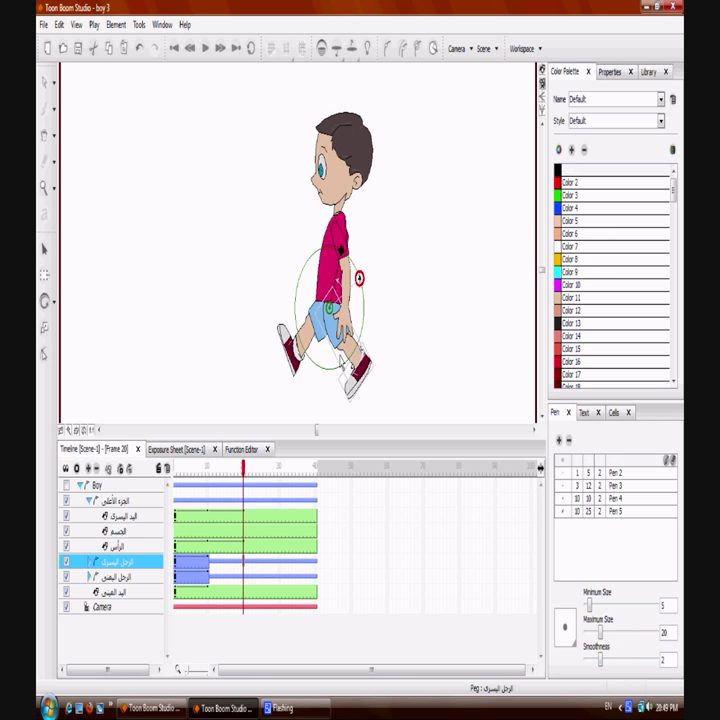
drag(348, 262, 359, 335)
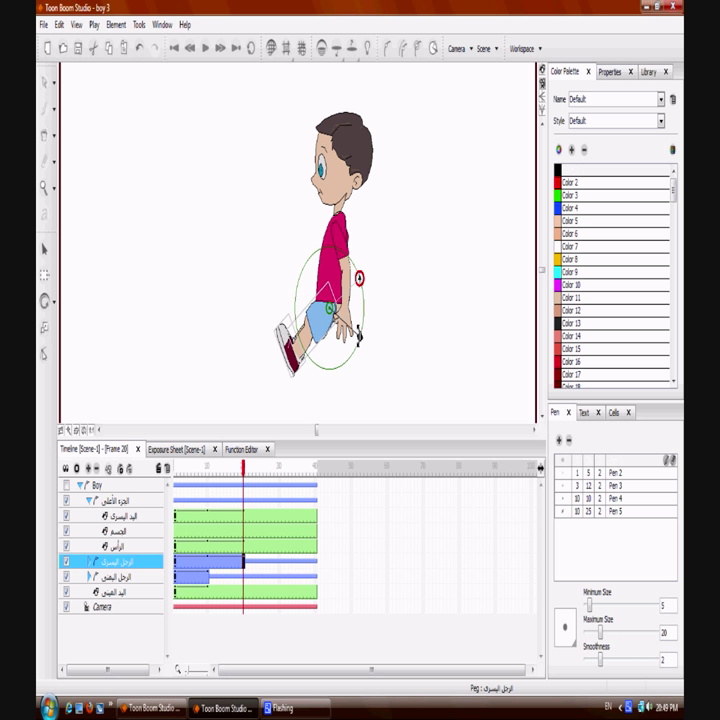
click(245, 580)
drag(361, 335, 340, 240)
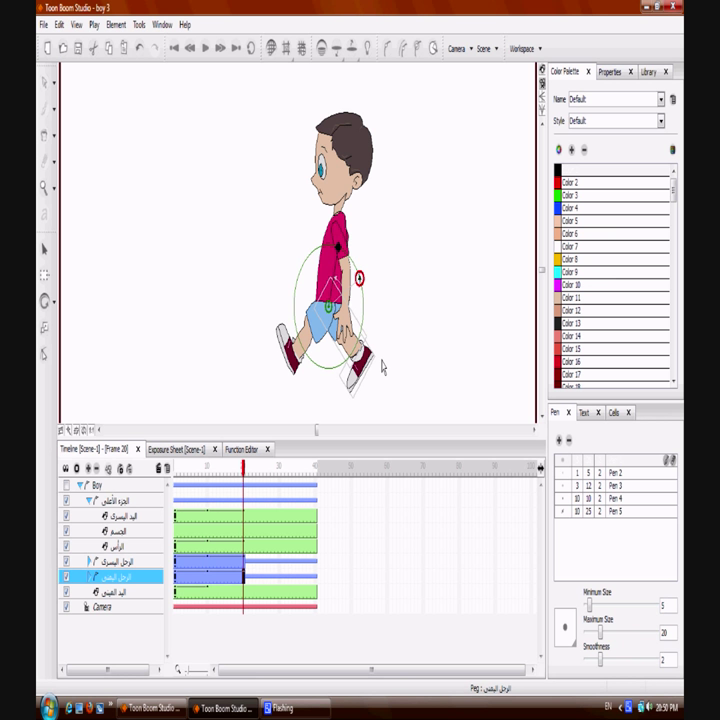
click(243, 594)
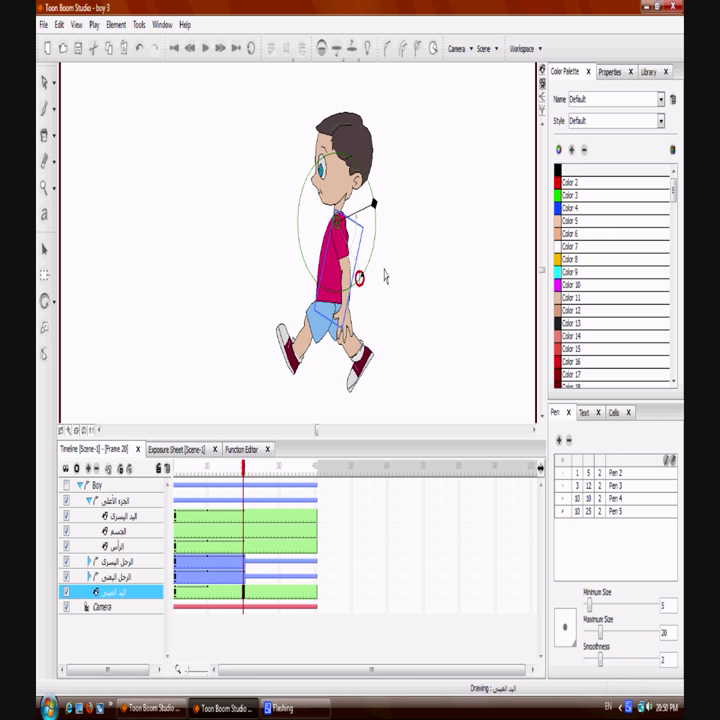
drag(373, 204, 361, 277)
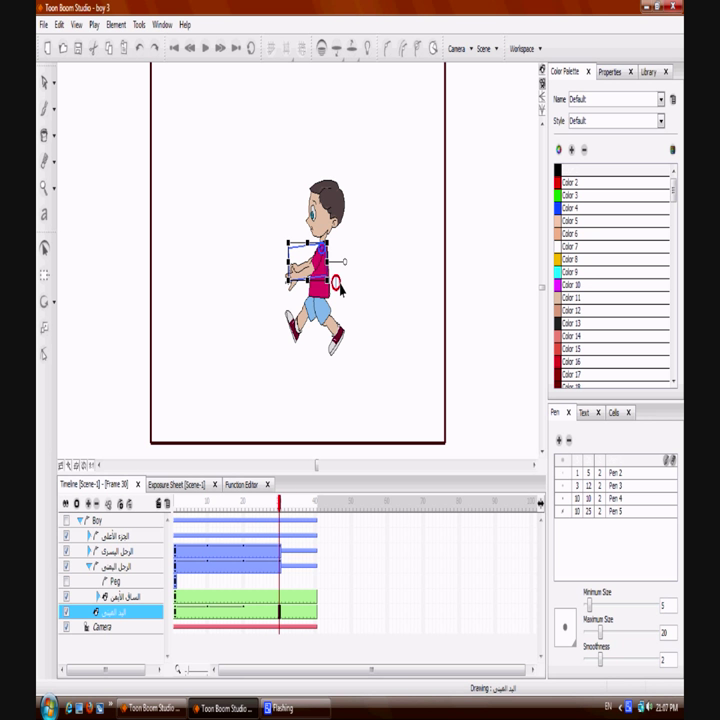
At frame 30, rotate اليد اليمنى back down alongside the torso with the Rotate tool
drag(346, 262, 337, 372)
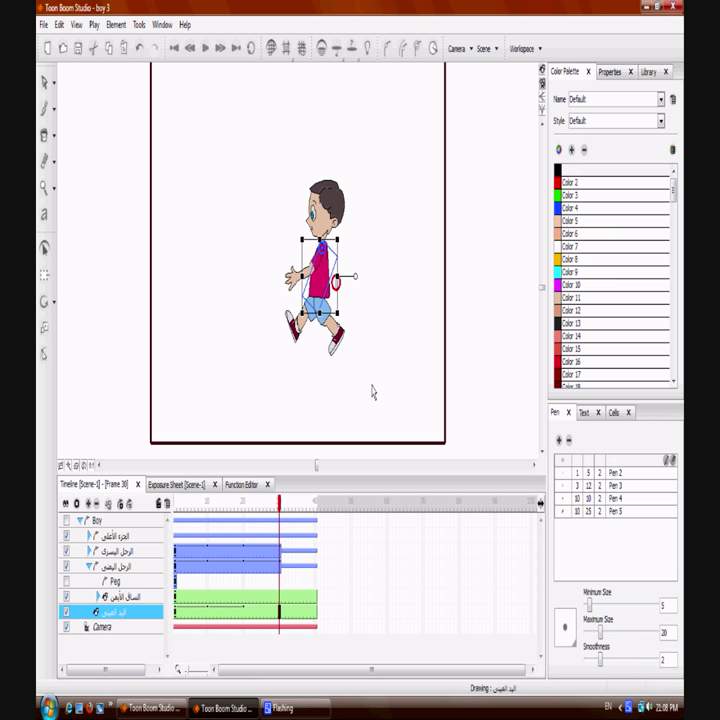
key(ctrl+z)
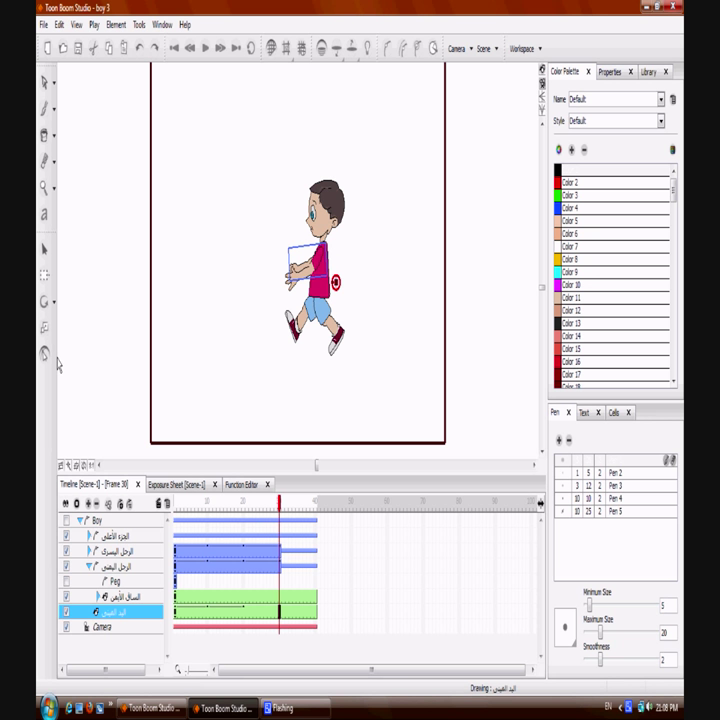
click(44, 302)
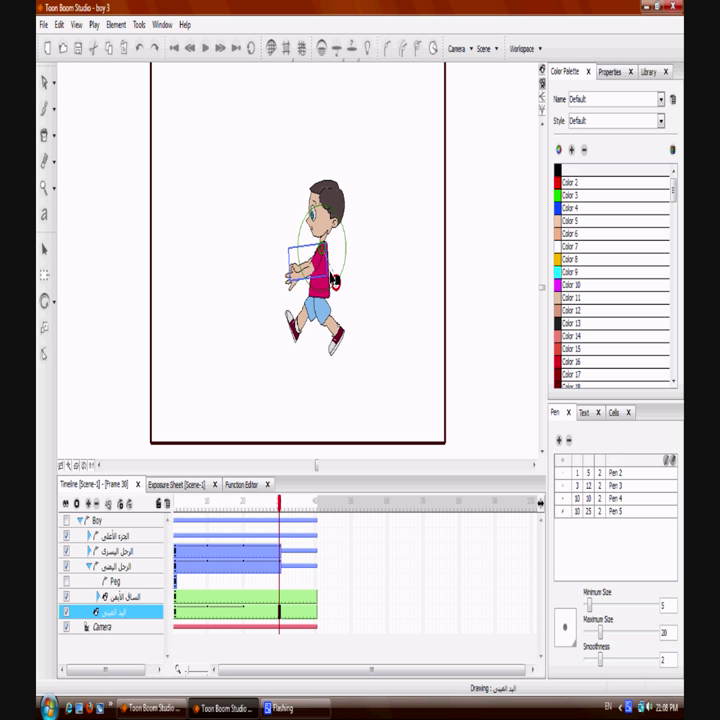
drag(336, 280, 345, 241)
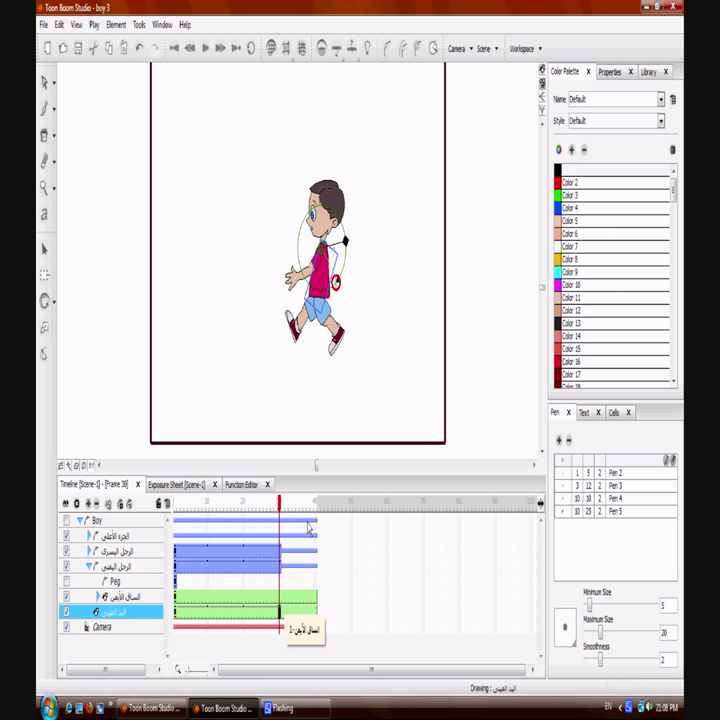
At frame 40, rotate the الرجل اليسرى peg forward and the الرجل اليمنى peg backward into a stride
click(316, 551)
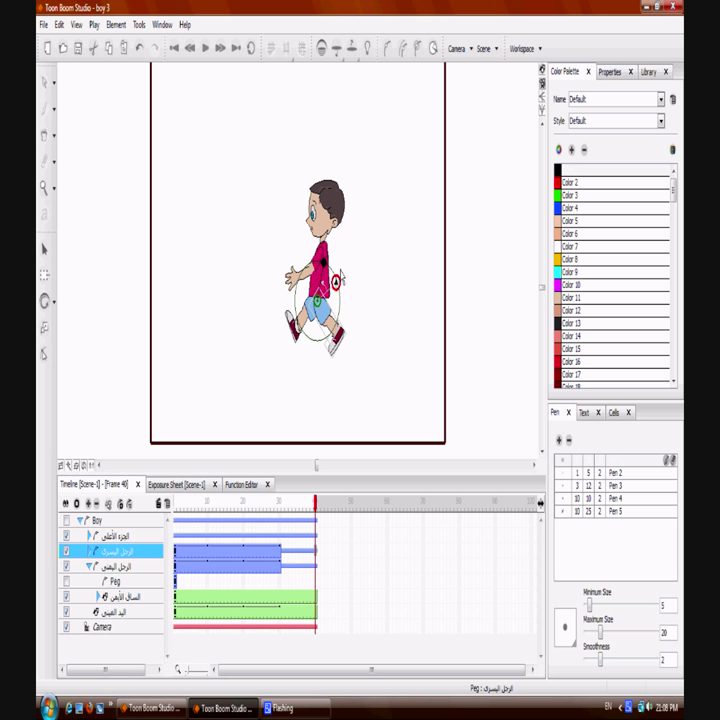
drag(323, 262, 338, 318)
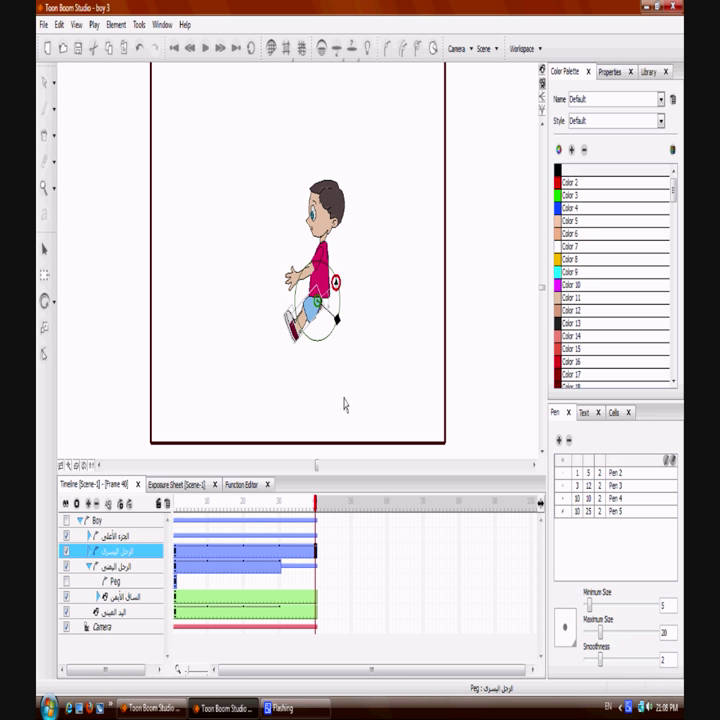
click(318, 567)
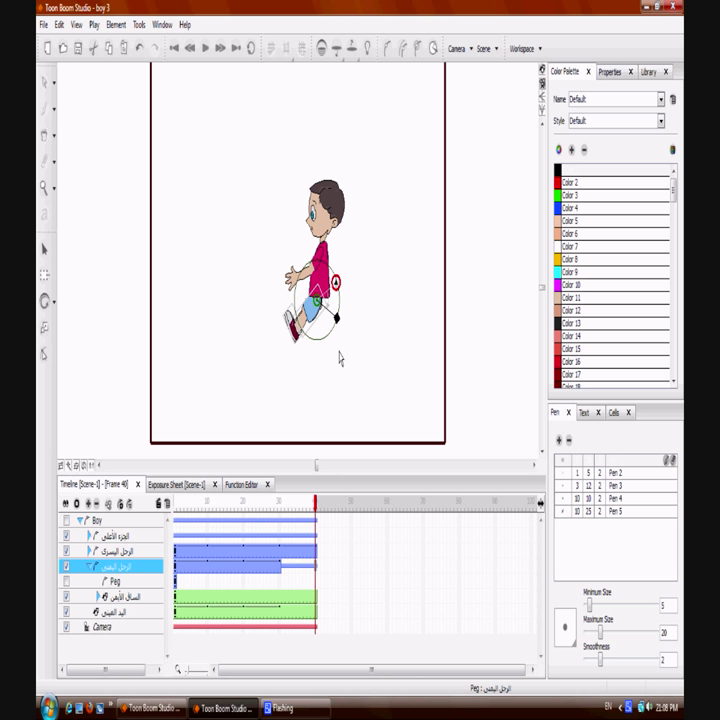
drag(337, 318, 336, 344)
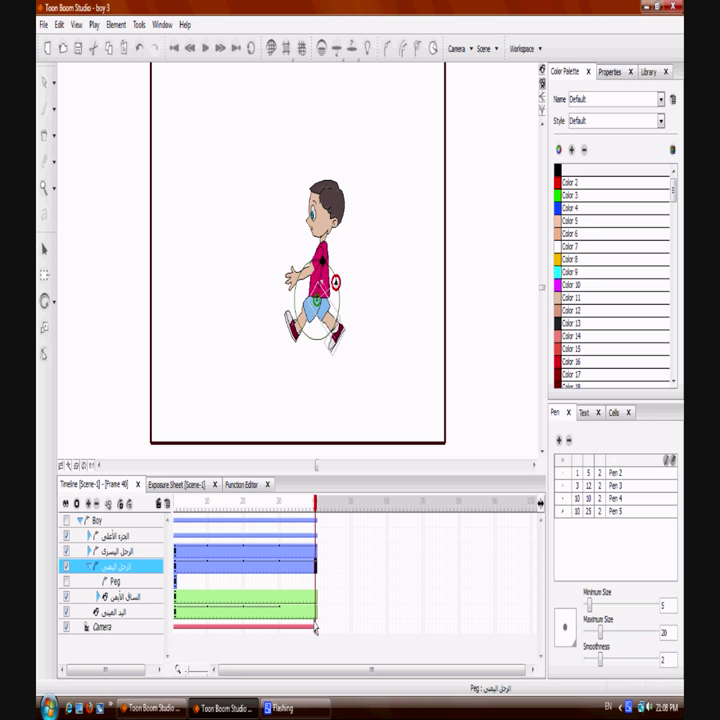
At frame 40, swing اليد اليسرى from الجزء الأعلى back down beside the body
click(89, 535)
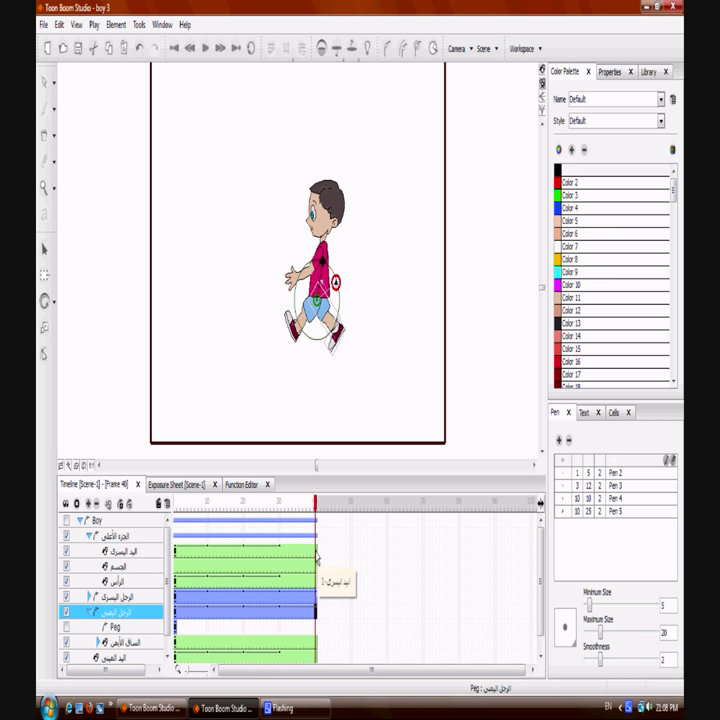
click(316, 553)
drag(314, 290, 338, 285)
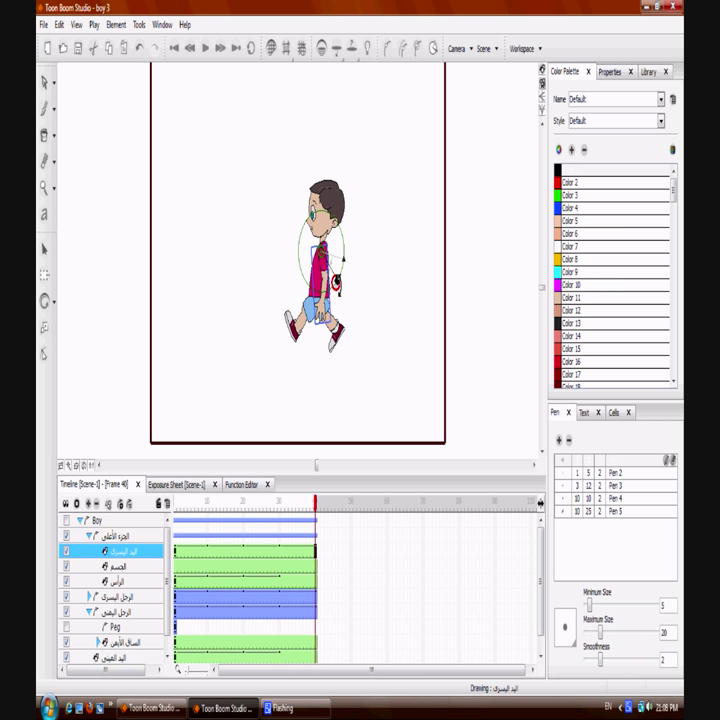
At frame 40, tilt الرأس slightly down toward the front and swing اليد اليمنى forward
click(318, 581)
drag(338, 285, 337, 280)
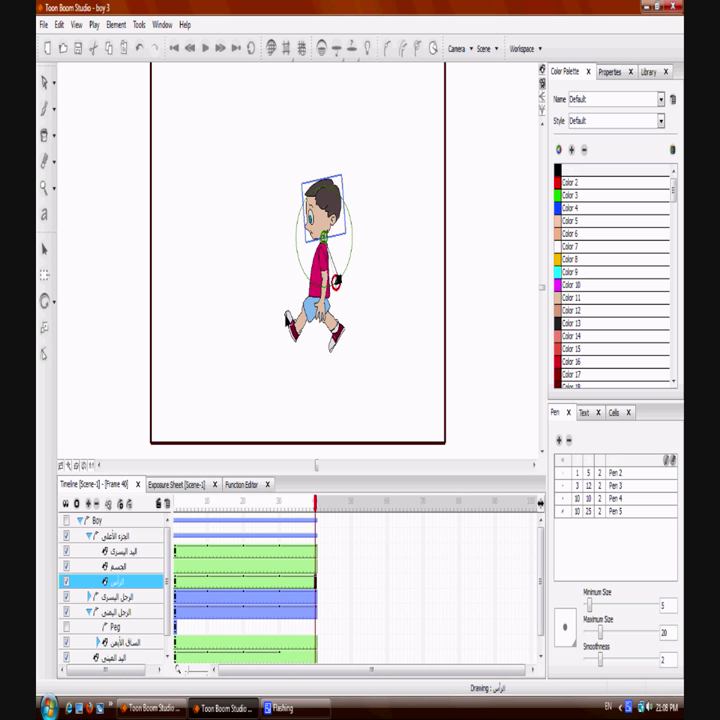
click(316, 657)
drag(346, 241, 292, 260)
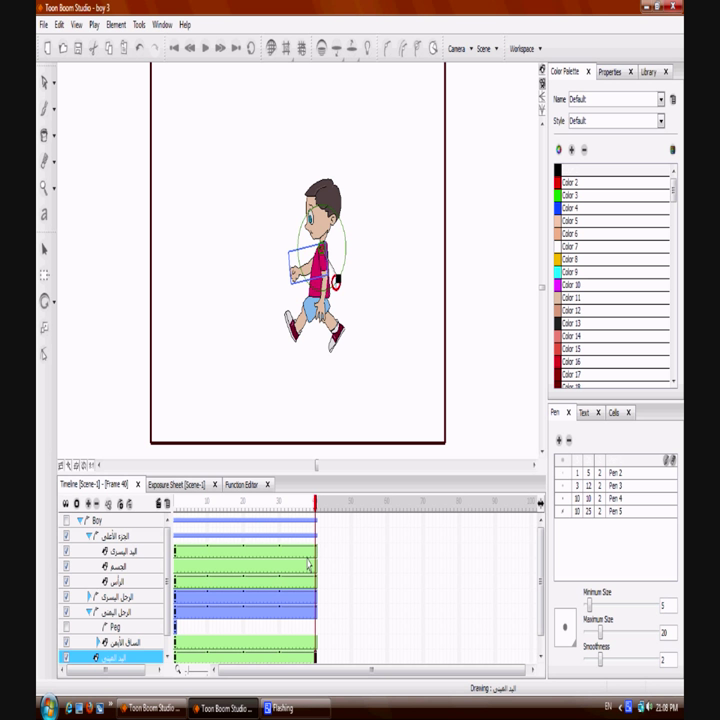
Collapse the Boy peg's hierarchy and play the animation to review the walk cycle
drag(541, 581, 542, 625)
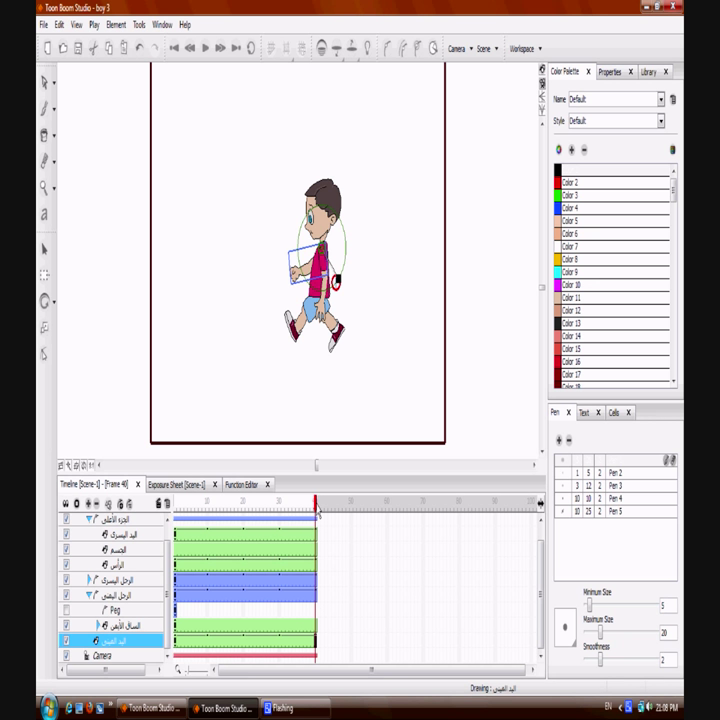
scroll(148, 540, up, 1)
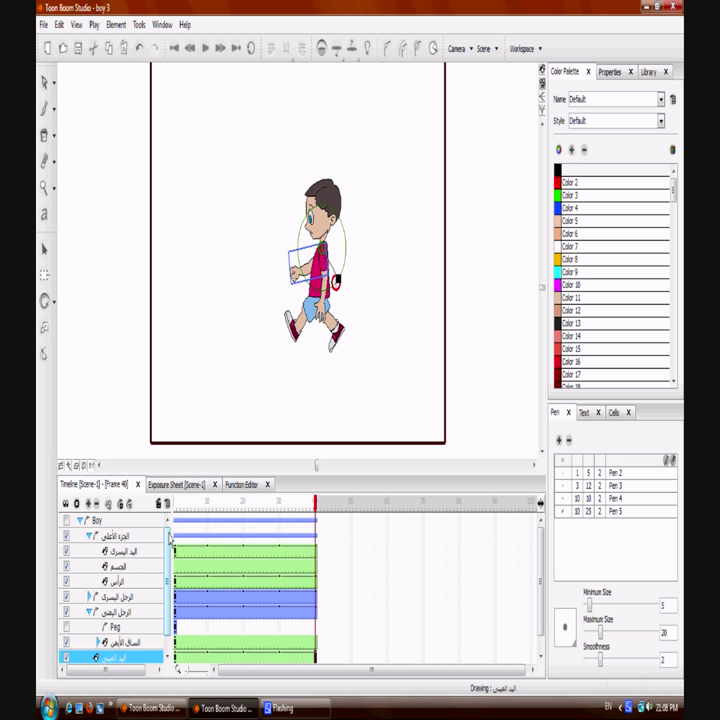
click(80, 521)
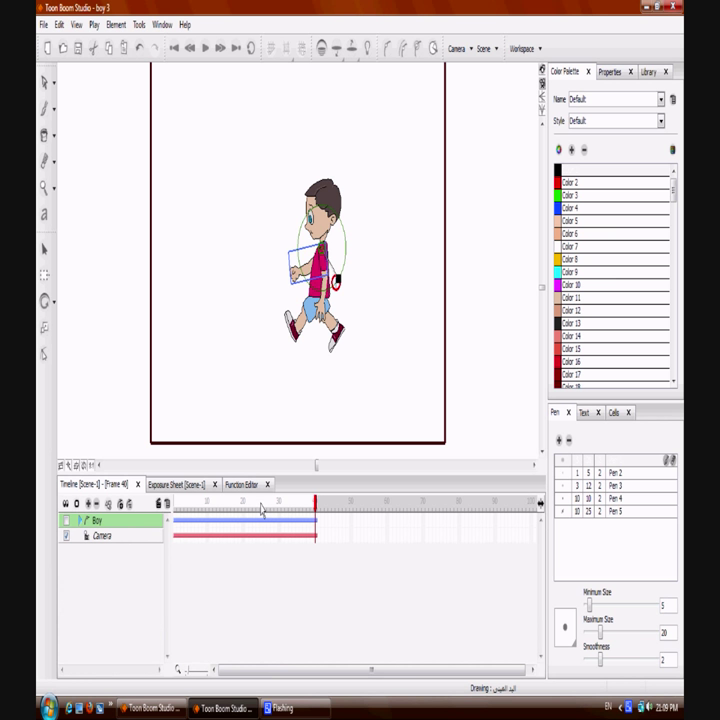
click(205, 47)
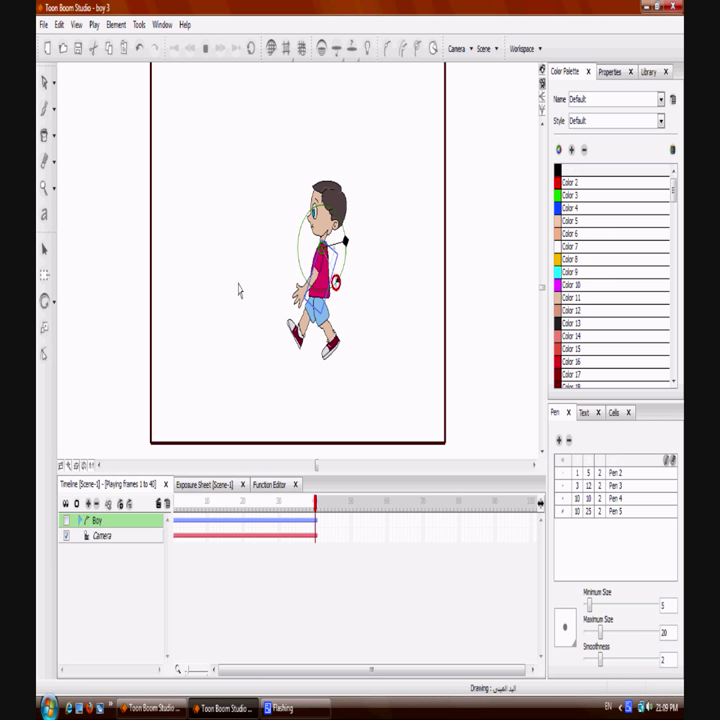
click(205, 47)
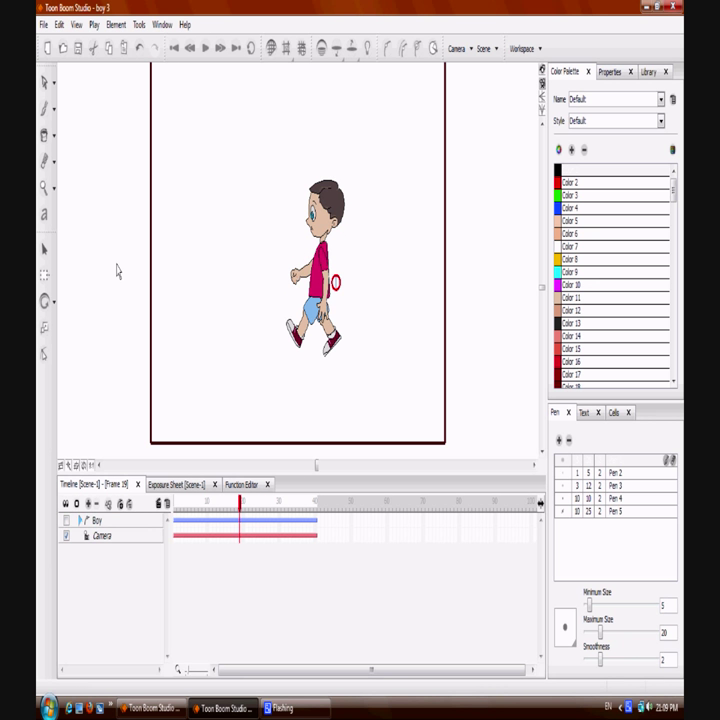
At frame 1, move the whole Boy peg to the right edge of the camera frame
drag(241, 509, 179, 509)
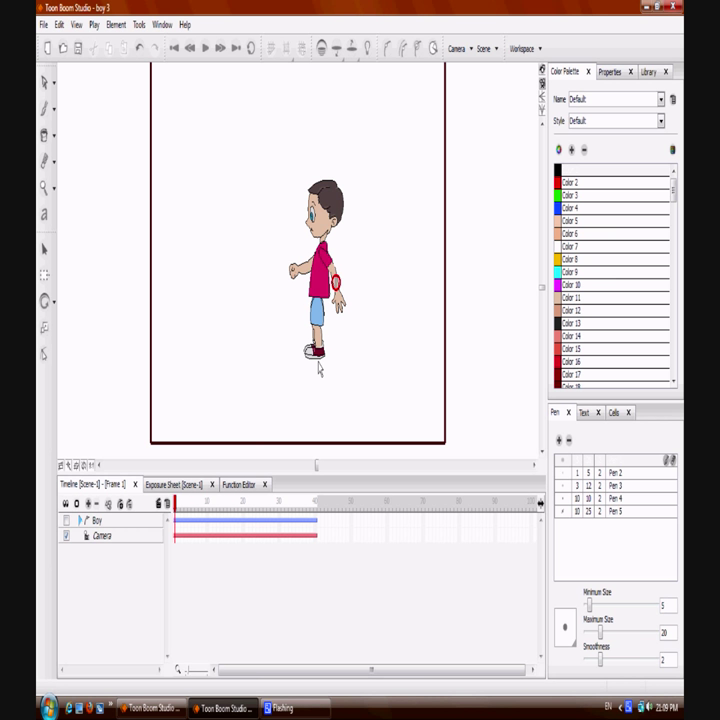
click(100, 520)
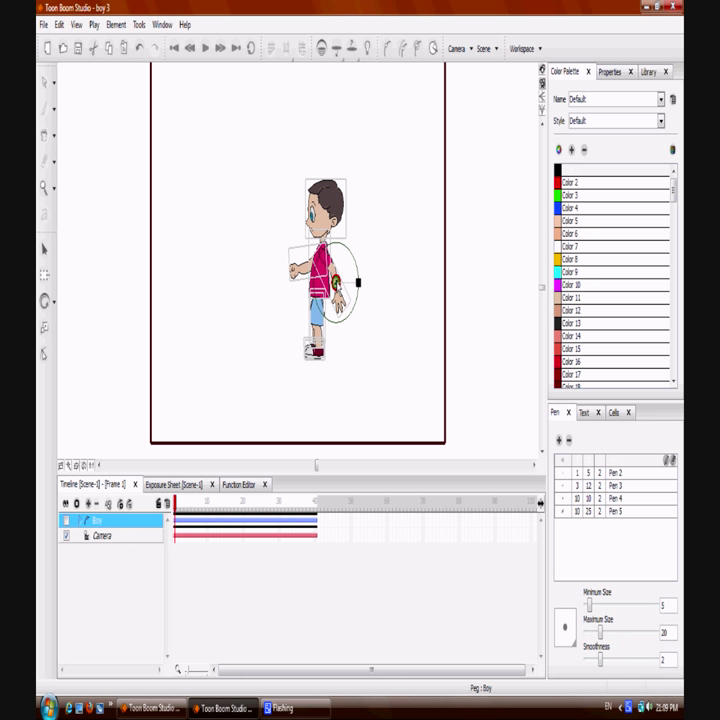
click(44, 249)
drag(322, 286, 415, 293)
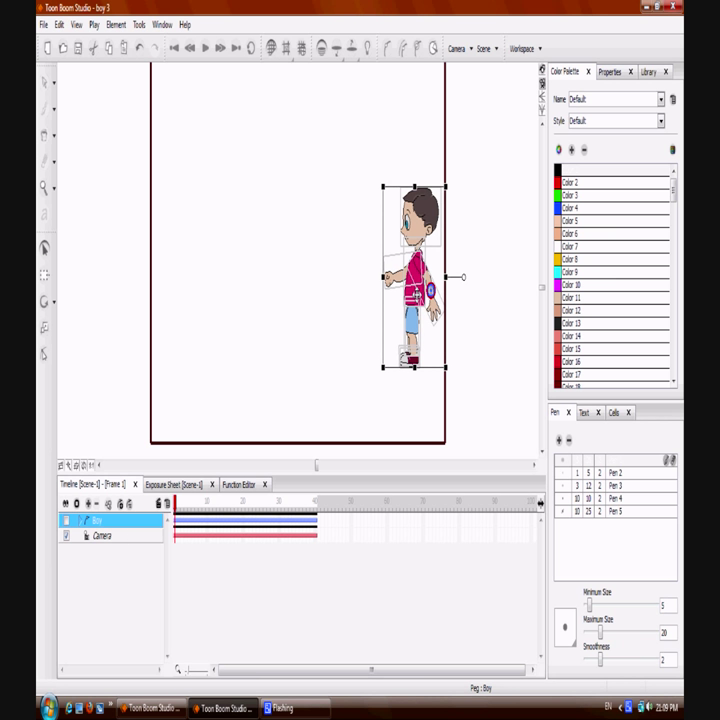
Add a motion keyframe to the Boy peg at frame 1 and move it to the camera frame's left edge at frame 40
click(43, 357)
click(175, 531)
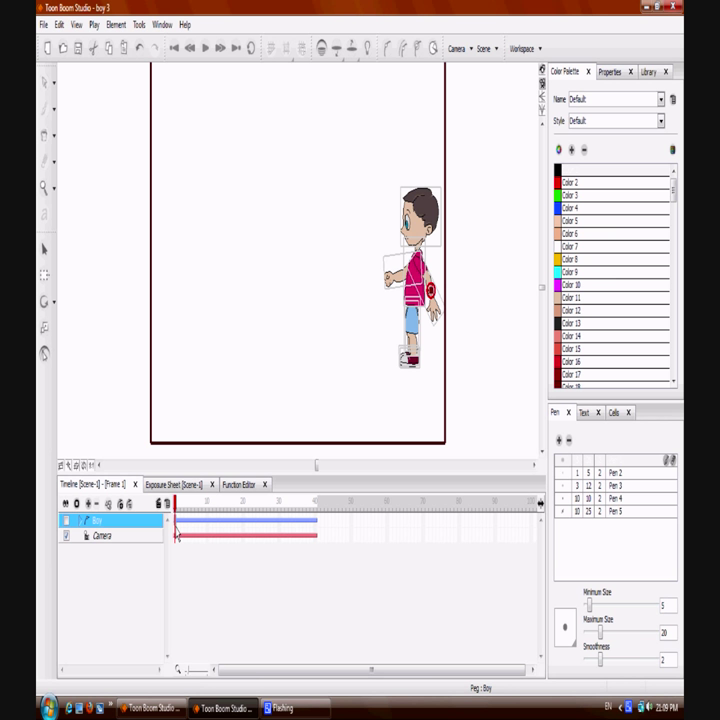
right_click(176, 535)
click(221, 591)
drag(176, 506, 316, 510)
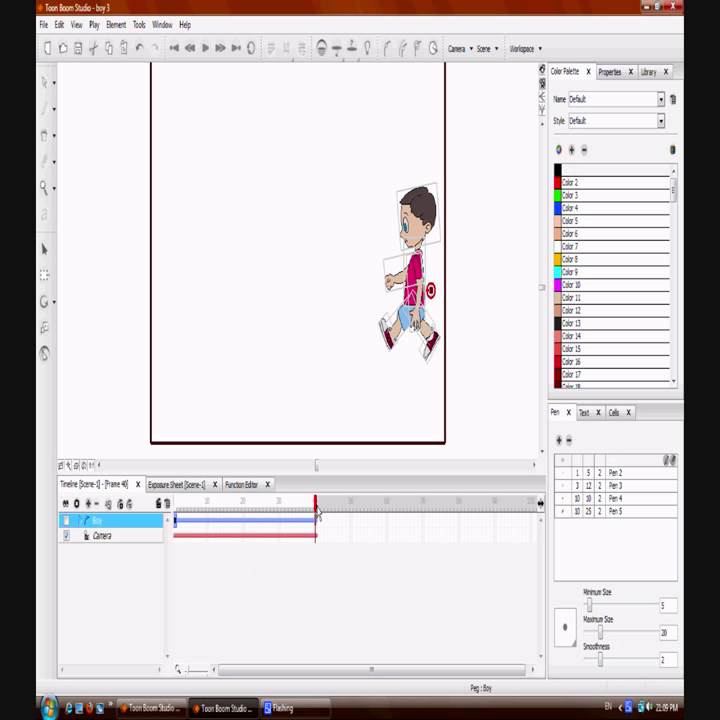
drag(414, 281, 187, 283)
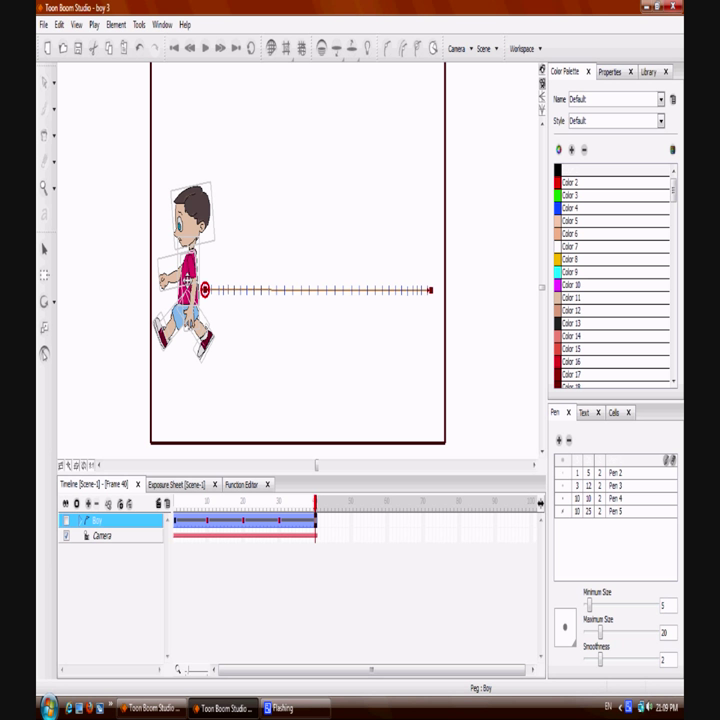
drag(187, 281, 186, 281)
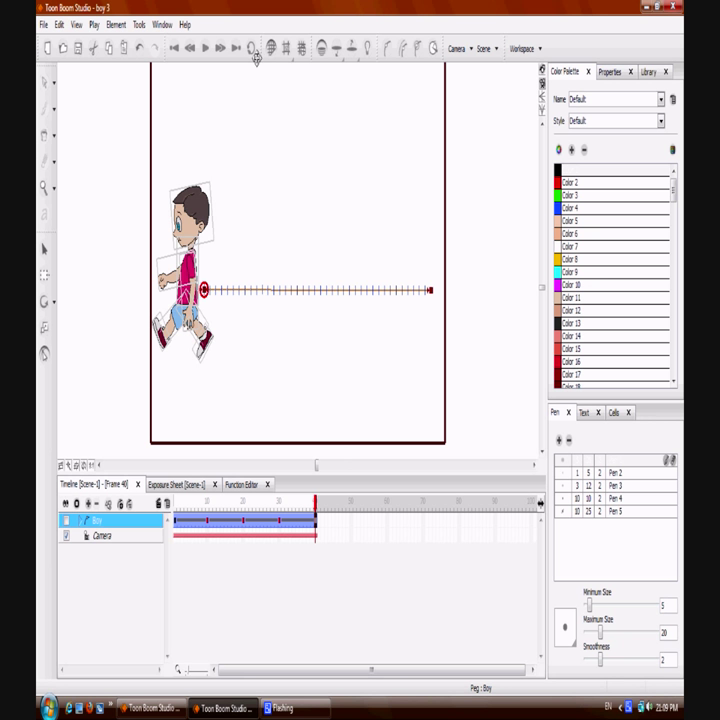
Play the scene to review the boy walking across the camera frame
click(205, 49)
click(257, 379)
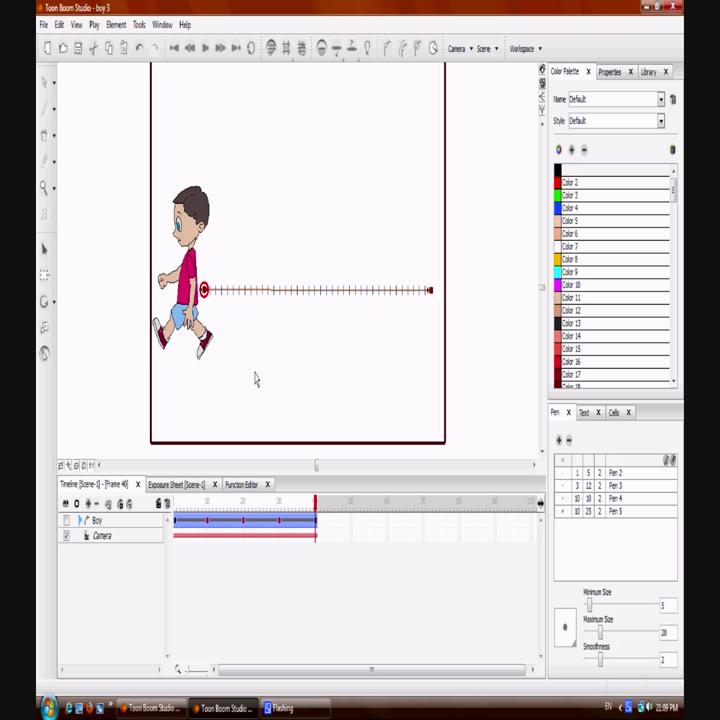
click(205, 47)
Add one Drop Shadow Effect element named "shadow" and attach the Boy peg to it as its child
click(88, 506)
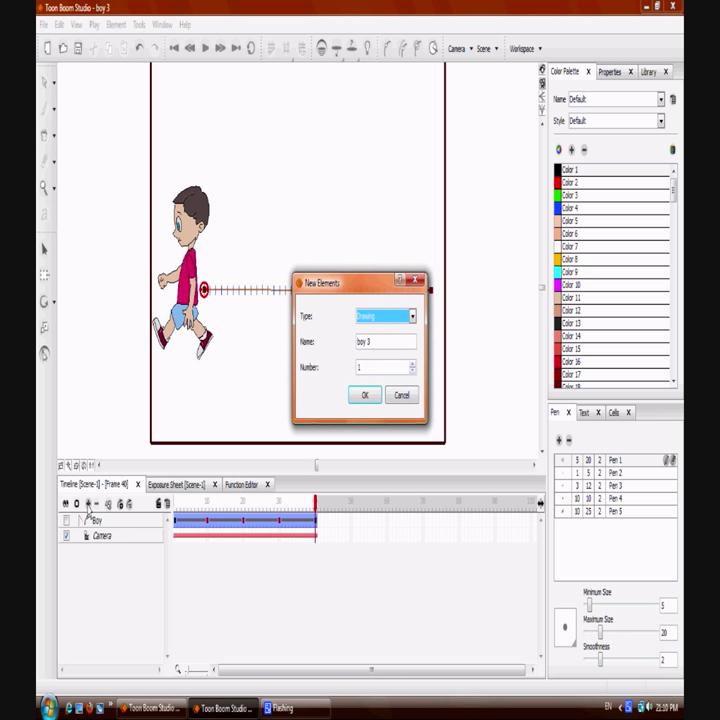
click(412, 317)
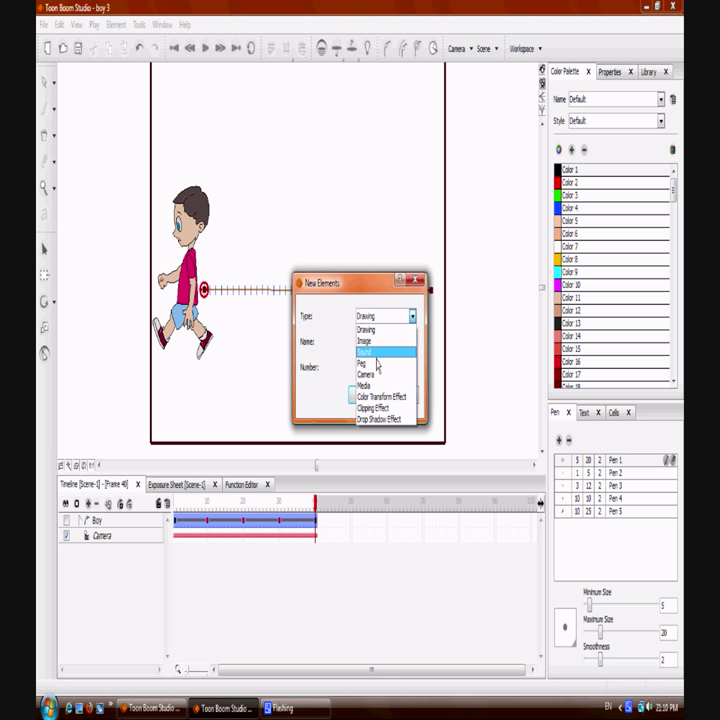
click(401, 421)
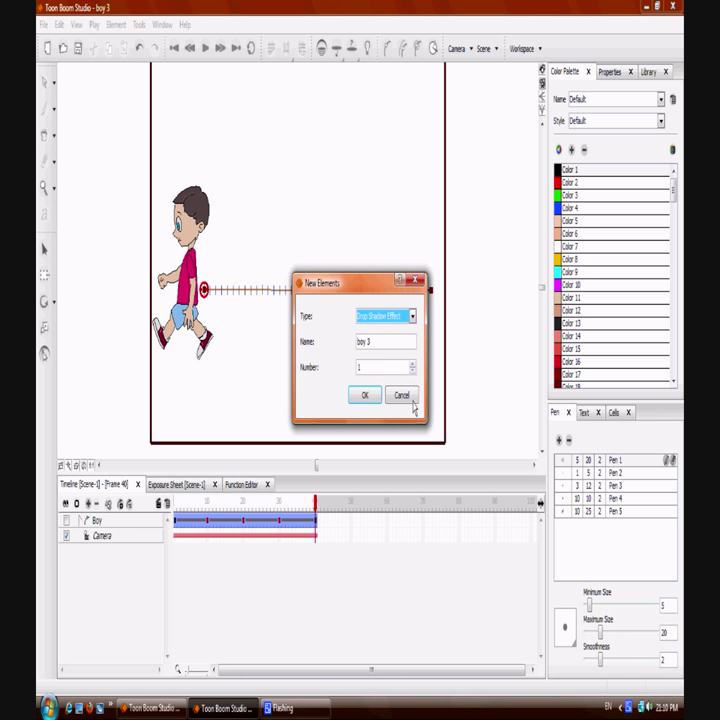
click(396, 341)
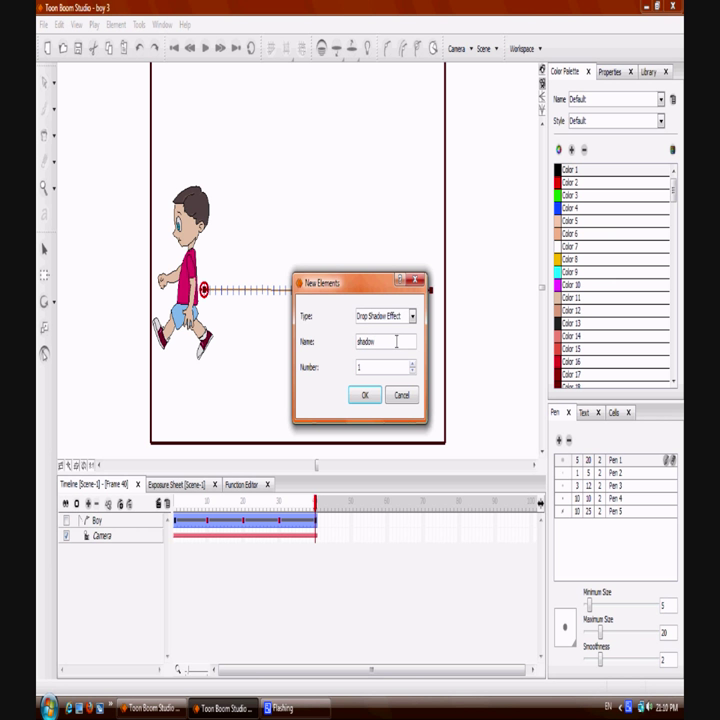
click(366, 398)
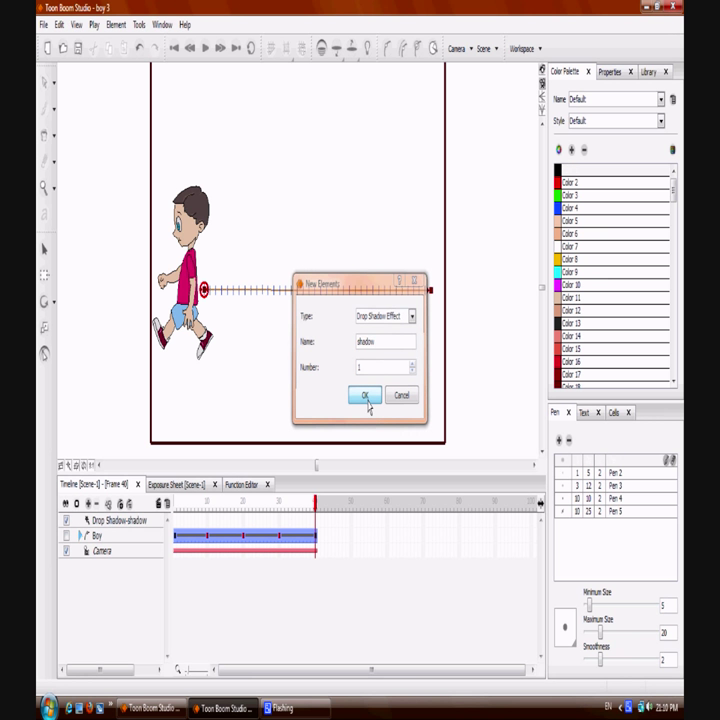
click(103, 540)
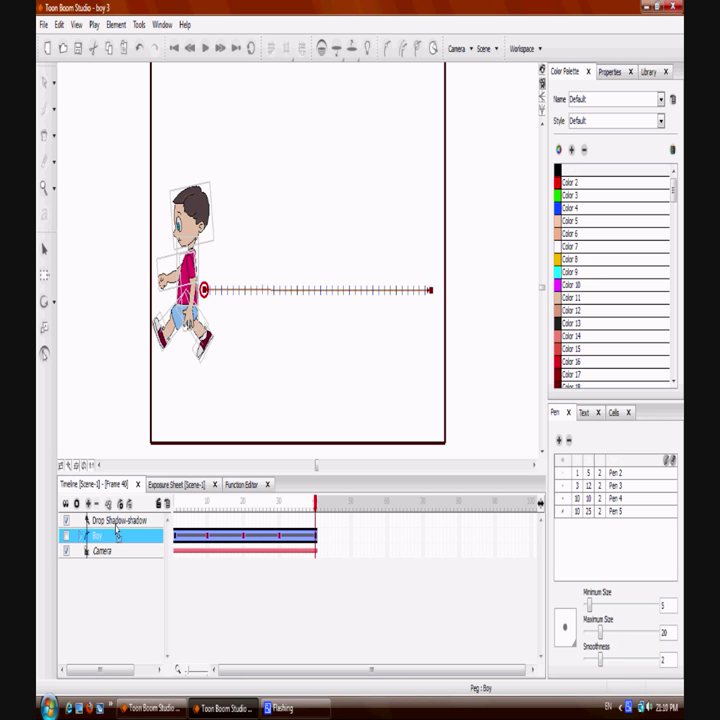
drag(117, 527, 117, 527)
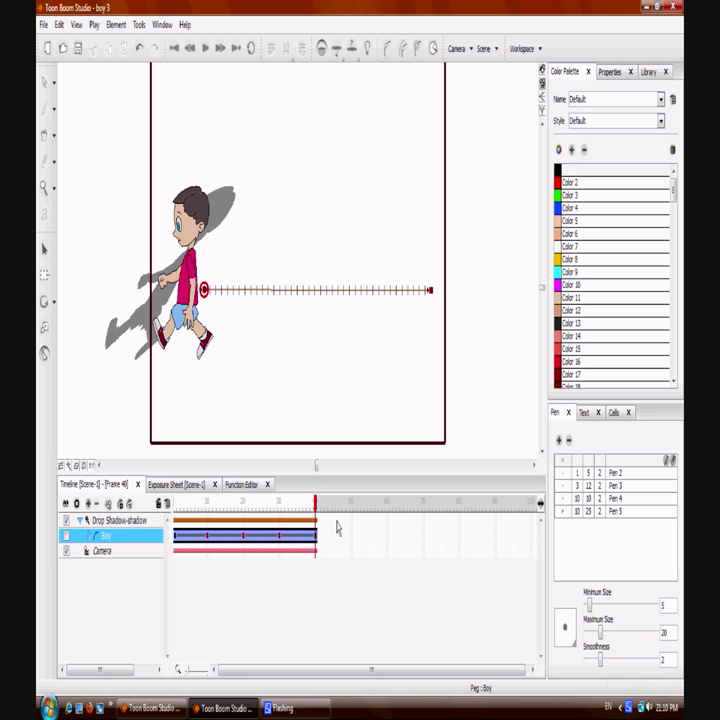
At frame 1, shift the drop shadow behind the boy, shorten it with its control handles, and realign it with his feet
drag(315, 502, 176, 518)
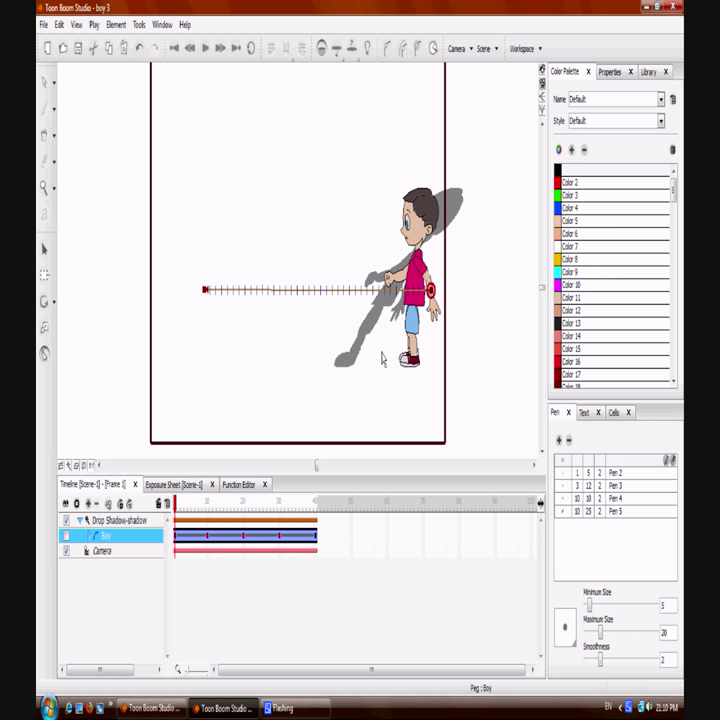
click(44, 250)
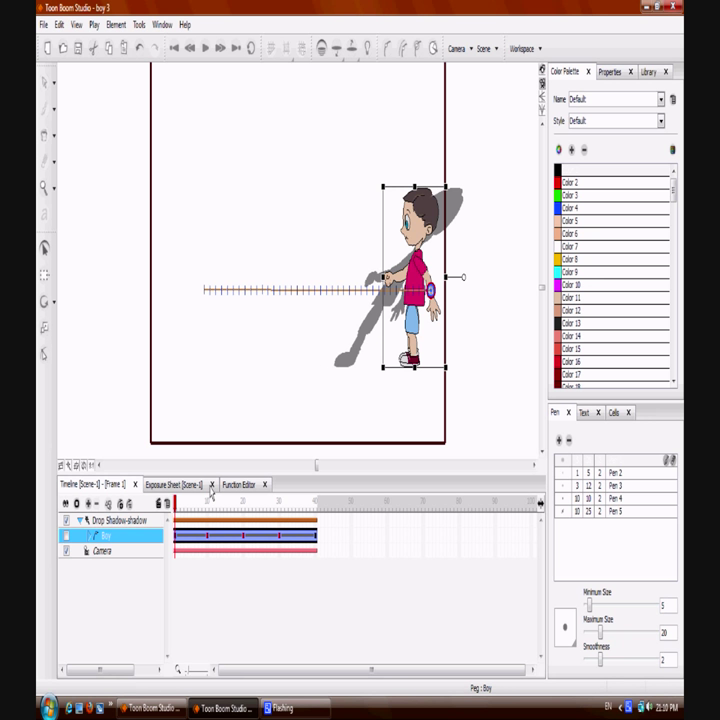
click(177, 521)
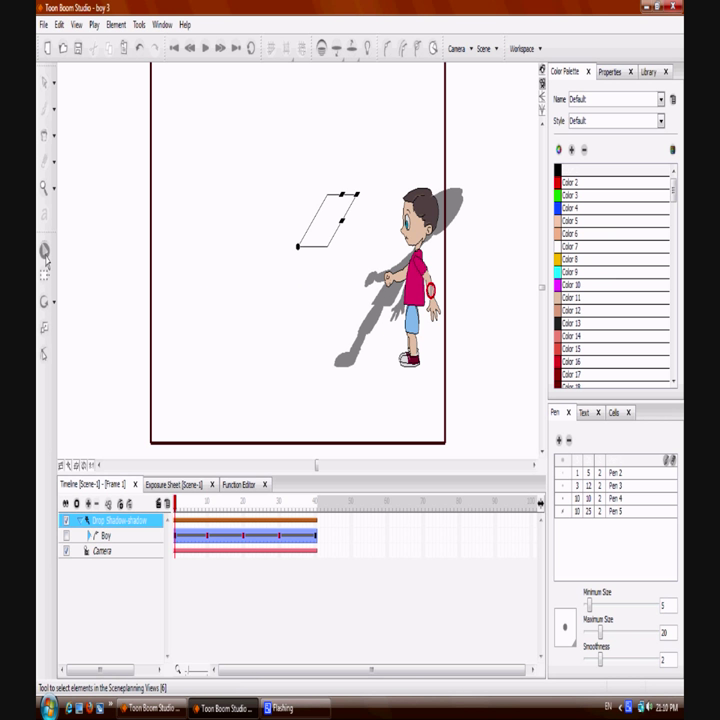
drag(368, 325, 436, 313)
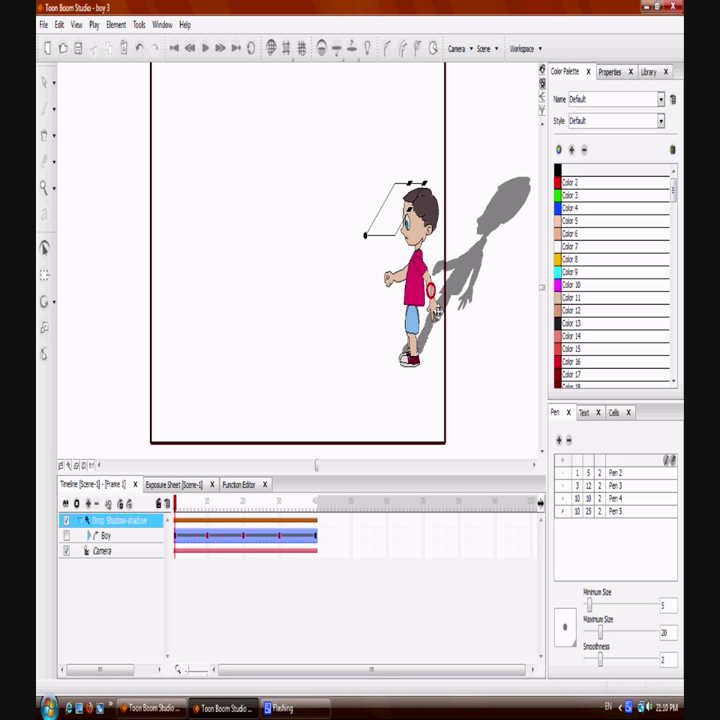
drag(425, 184, 400, 209)
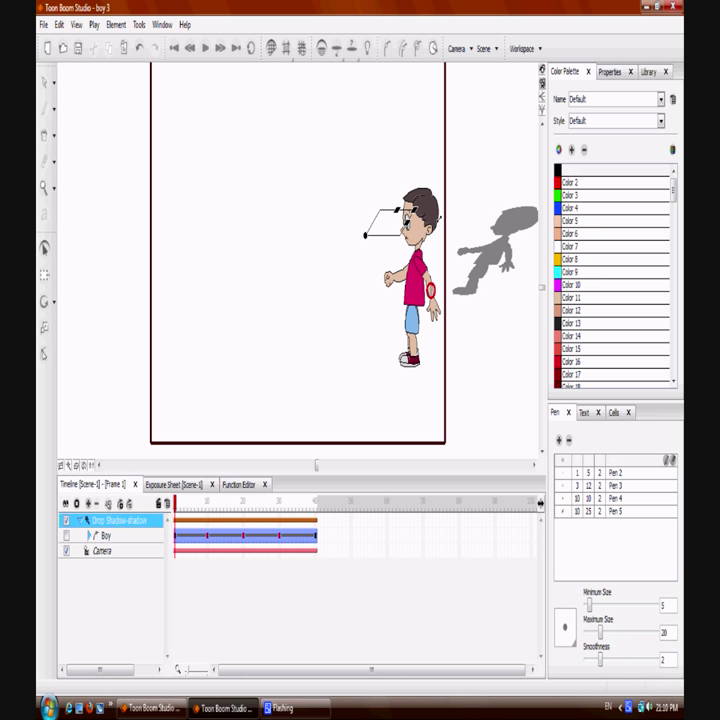
click(494, 241)
click(501, 258)
drag(473, 278, 426, 330)
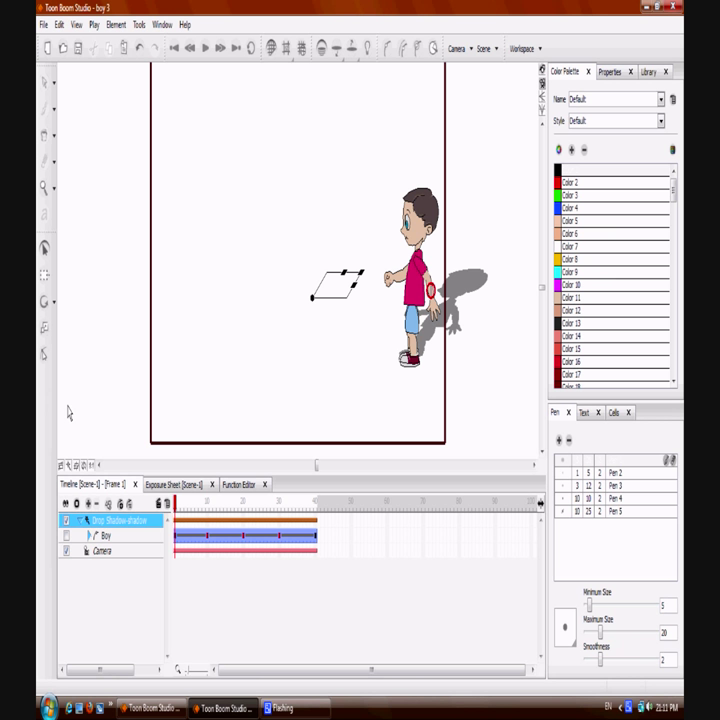
Preview the rendered scene to check the shortened shadow during the walk, and close the playback
key(ctrl+Return)
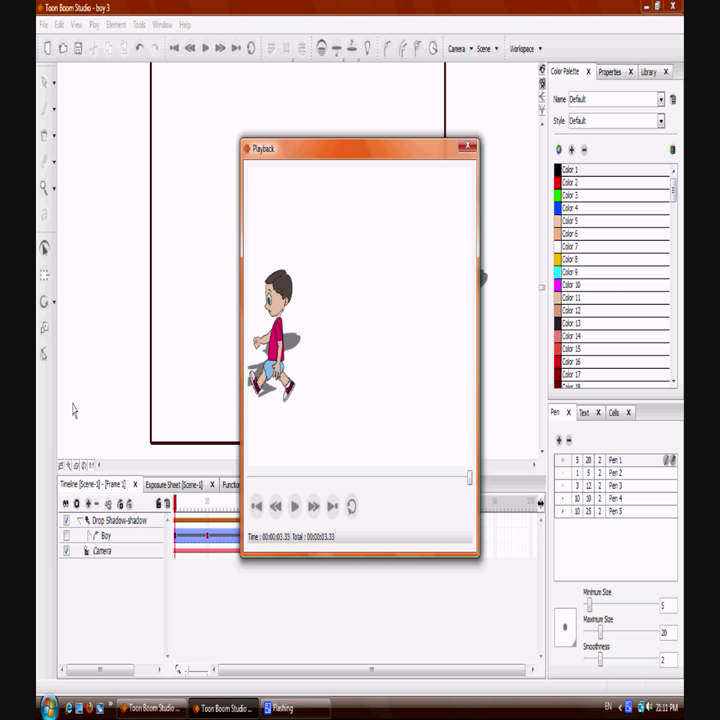
click(466, 147)
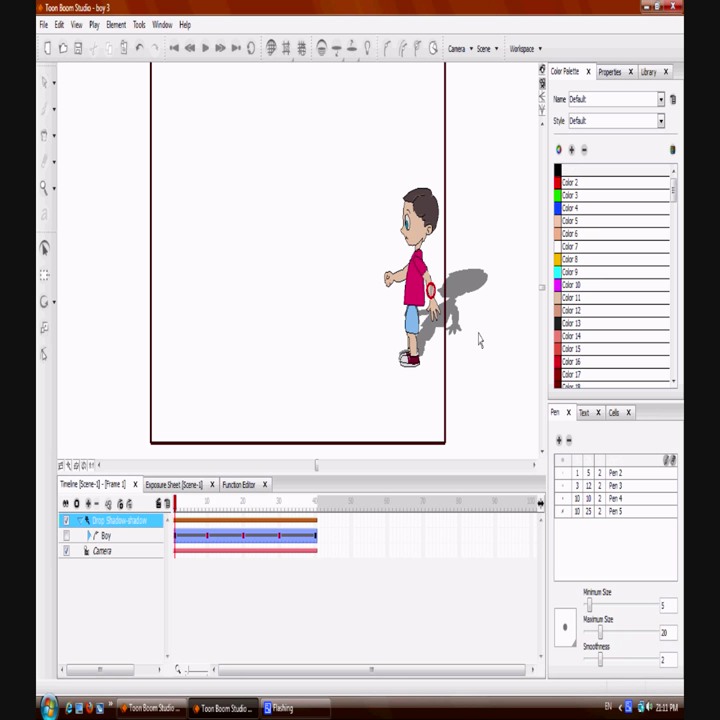
Undo the shadow adjustments and the Boy peg's attachment, leaving the unattached Drop Shadow element in the timeline
key(ctrl+z)
key(ctrl+z)
key(ctrl+z)
key(ctrl+z)
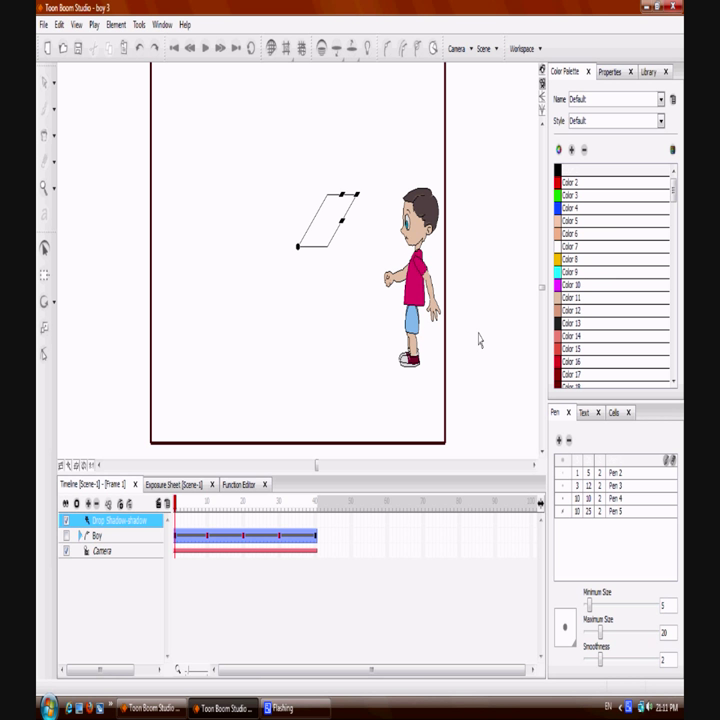
key(ctrl+z)
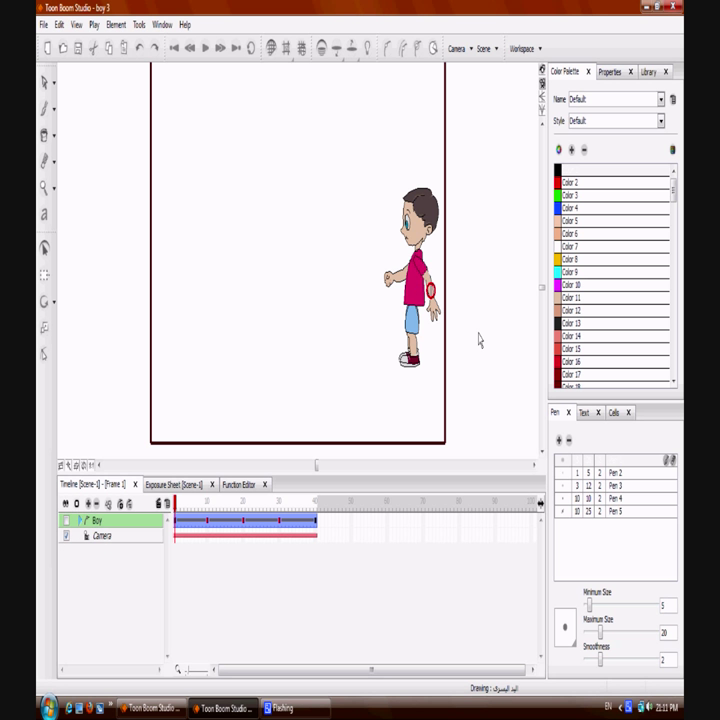
click(155, 47)
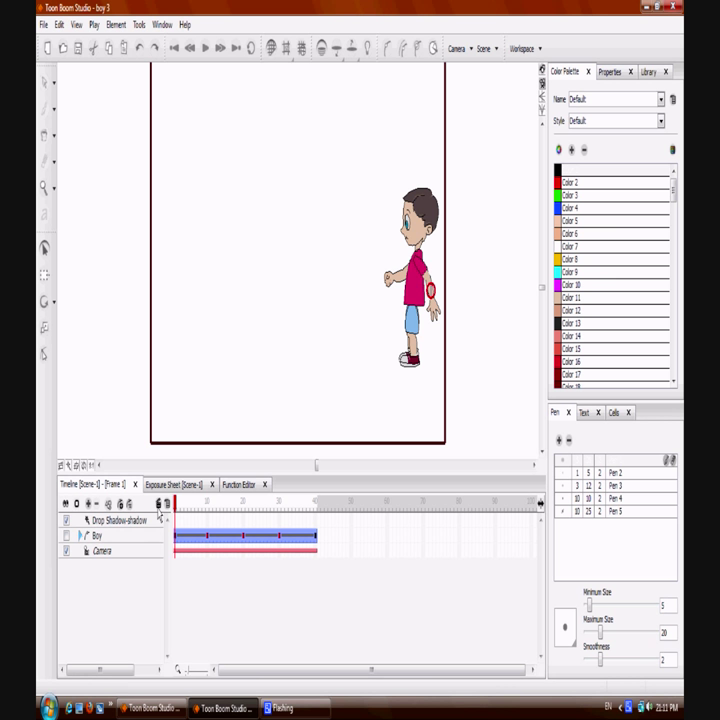
Attach the Boy peg to the Drop Shadow element as its child, and place a shortened shadow behind the boy's feet
click(106, 536)
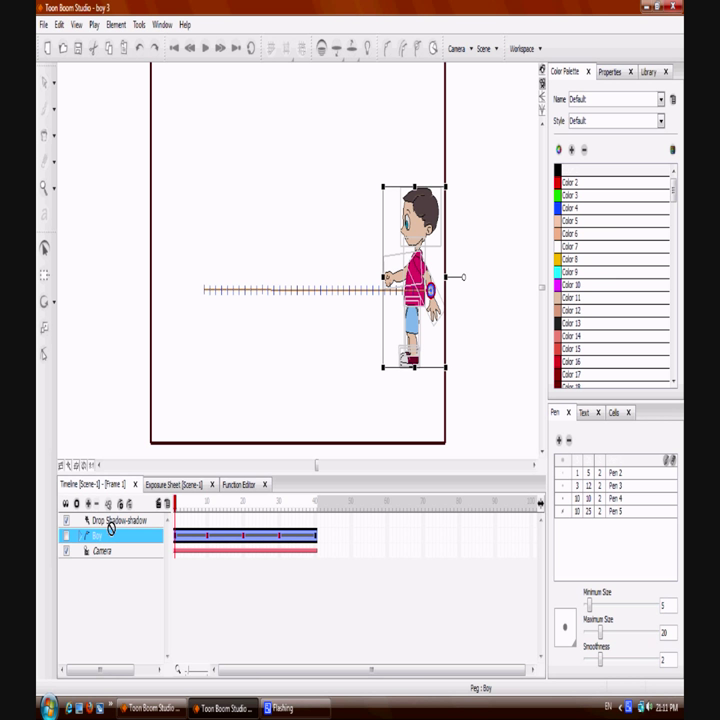
drag(111, 528, 120, 524)
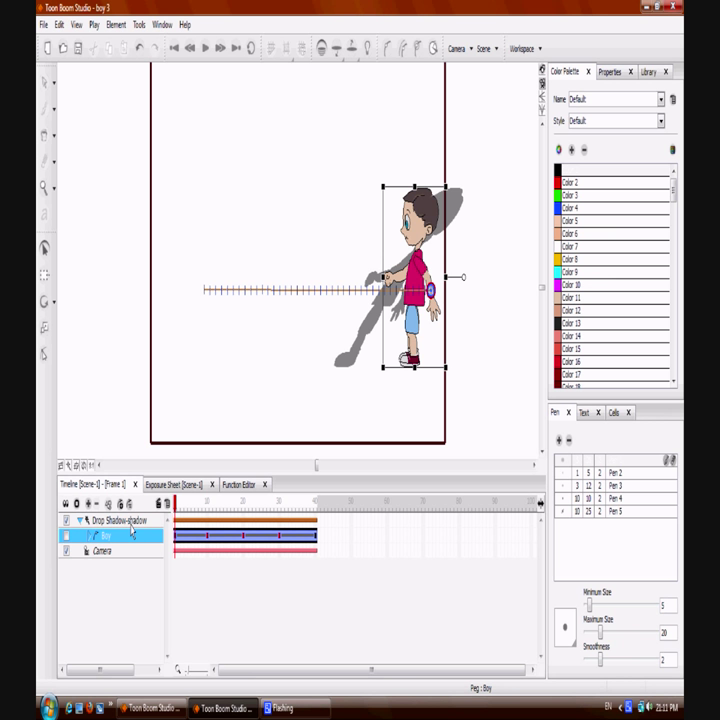
click(370, 330)
drag(370, 330, 432, 320)
drag(405, 189, 383, 265)
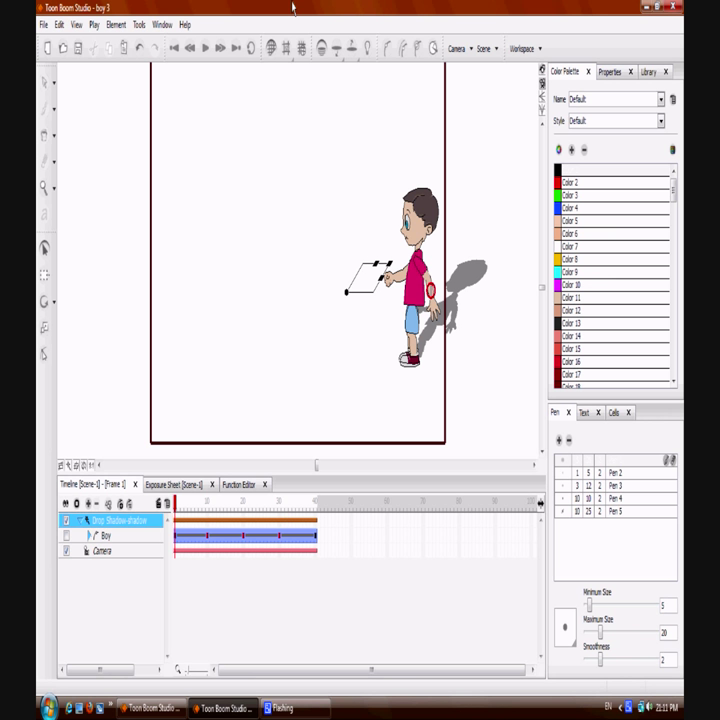
Play the scene to review how the adjusted shadow follows the boy across the camera frame
click(205, 48)
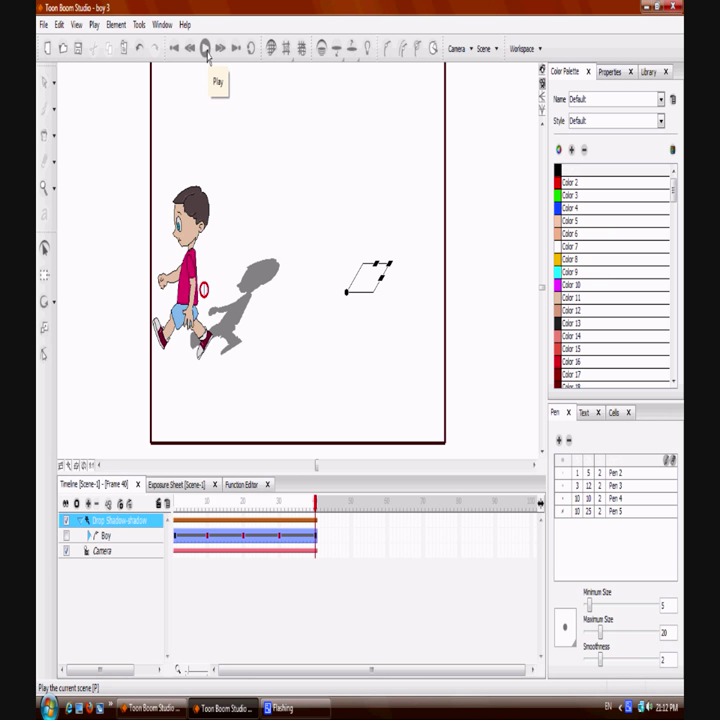
key(ctrl+Return)
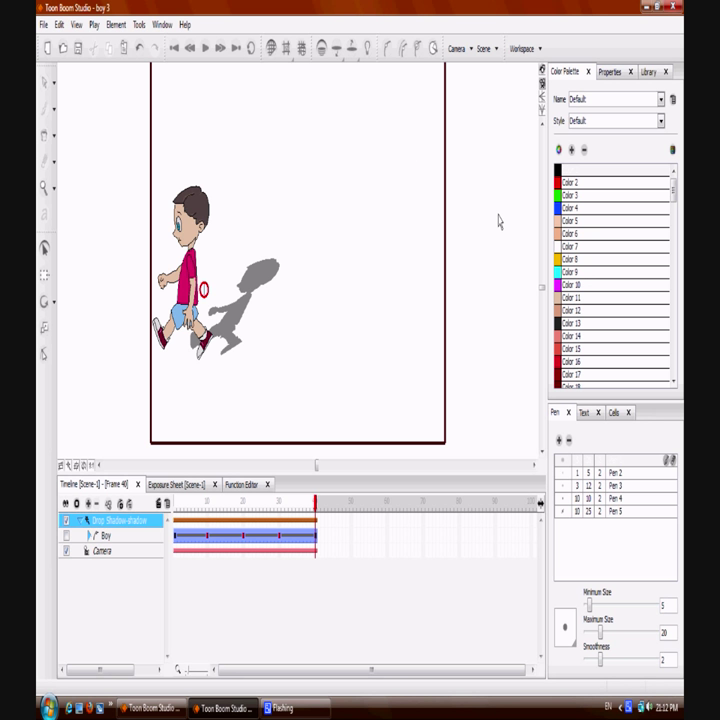